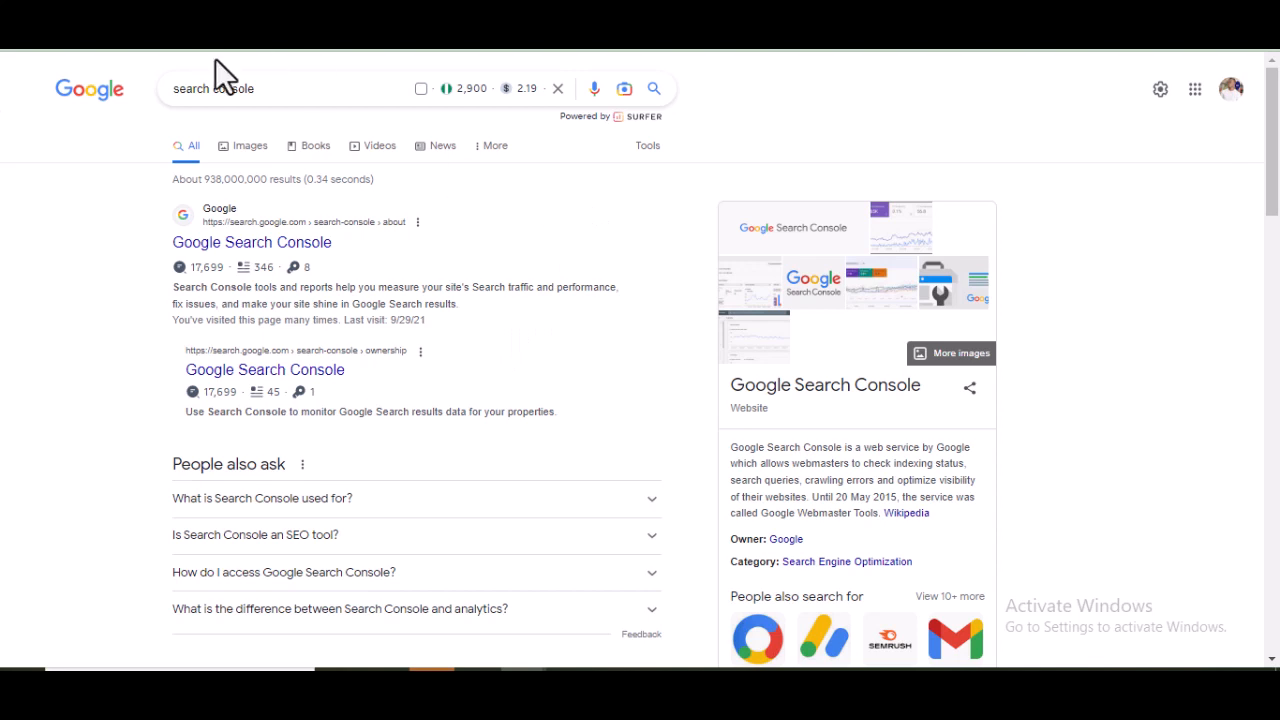
Open the Google Search Console site from the search results and start the console
click(262, 246)
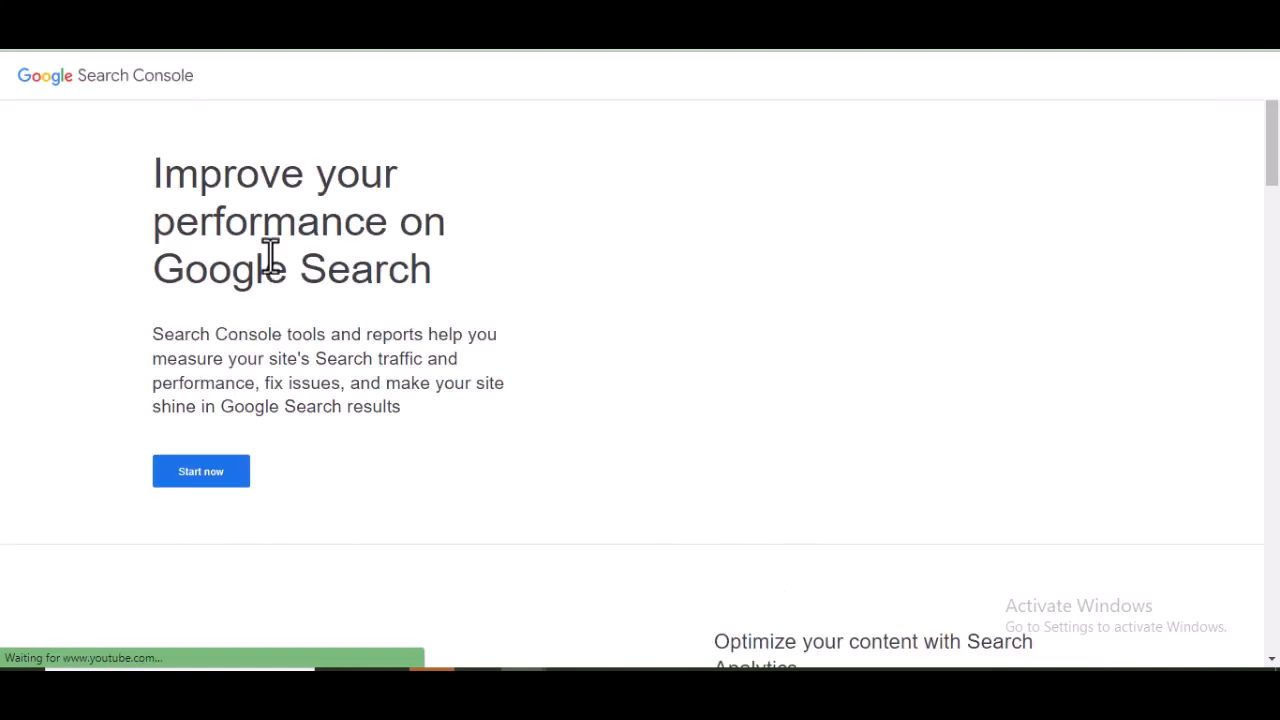
scroll(270, 254, down, 1)
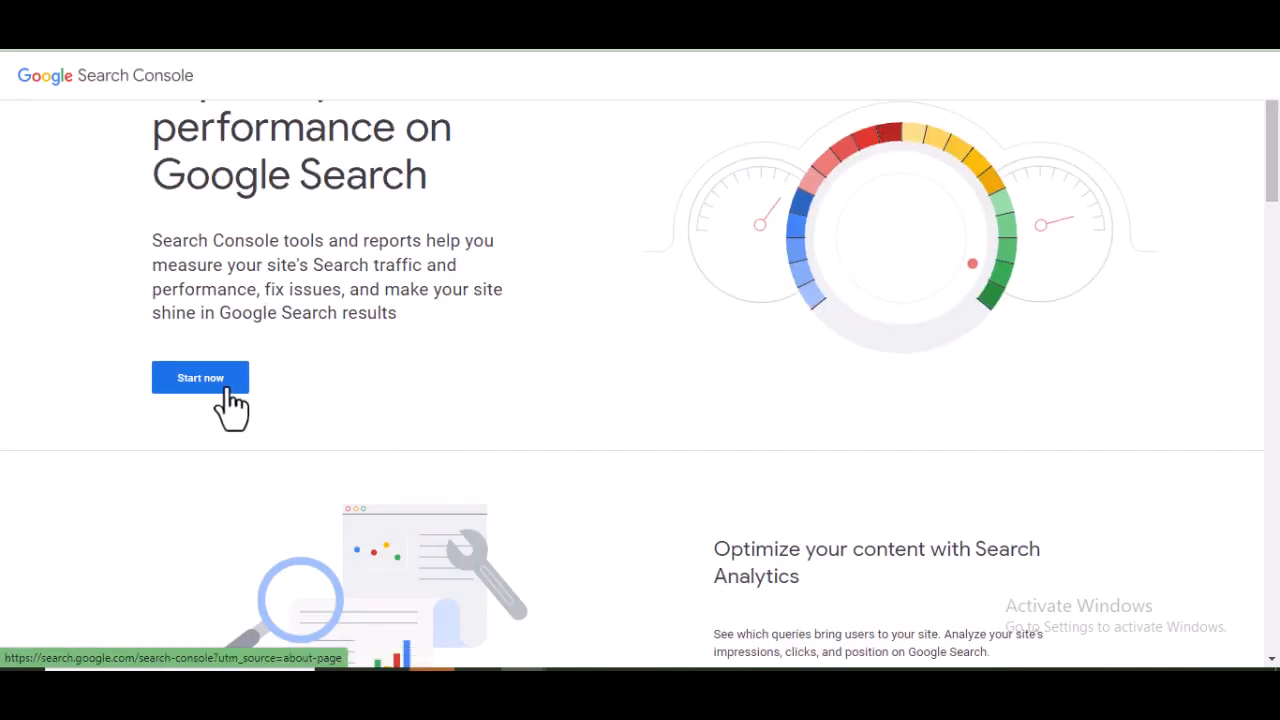
click(226, 390)
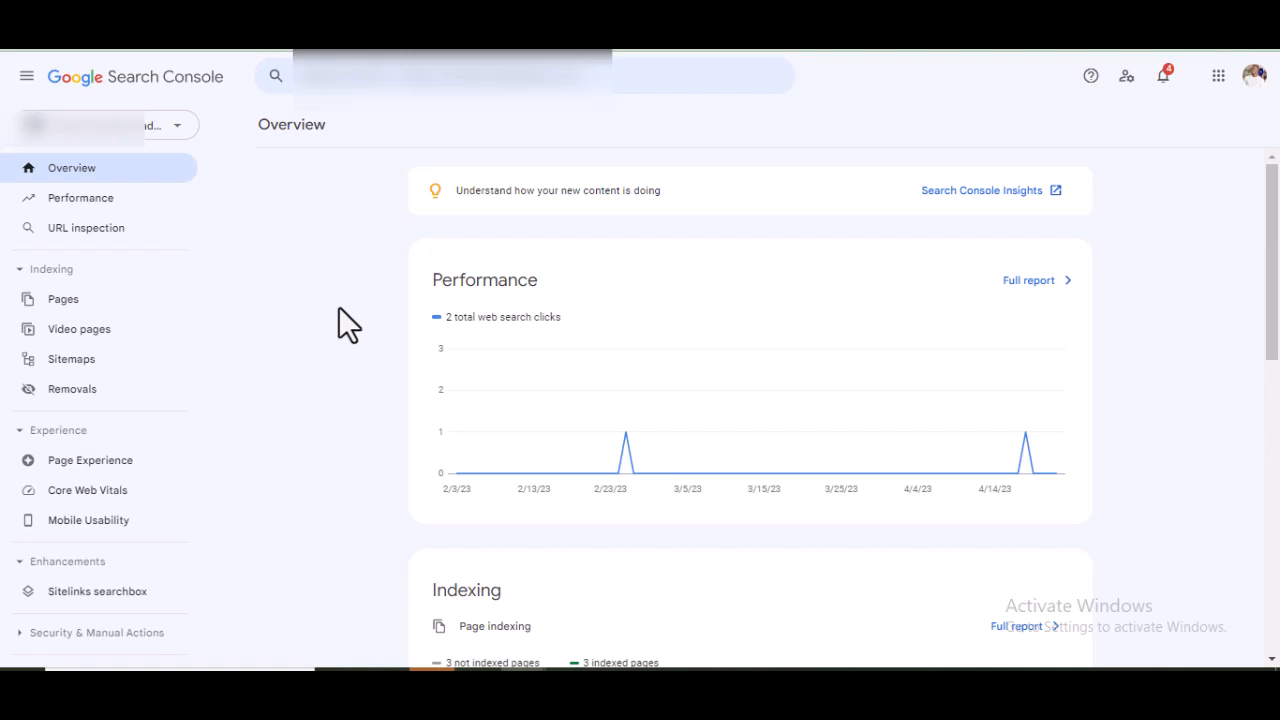
Add a new URL prefix property for the website's address
click(177, 127)
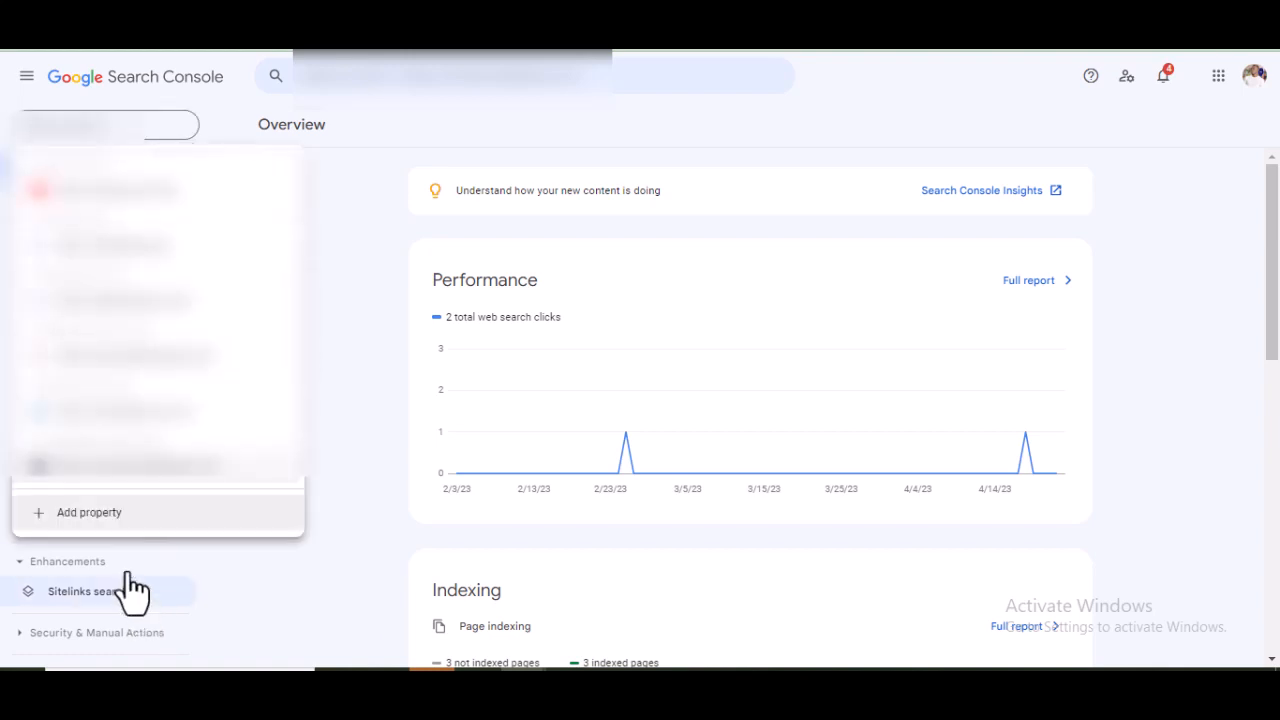
click(111, 517)
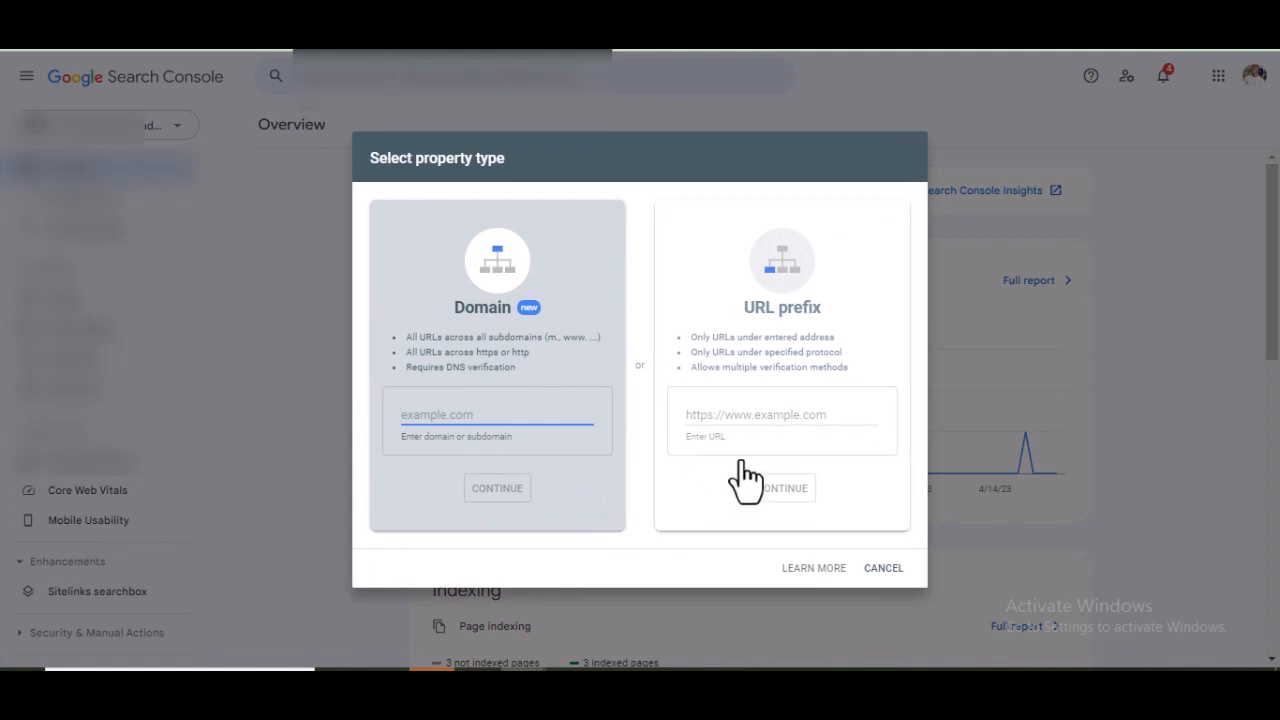
click(788, 416)
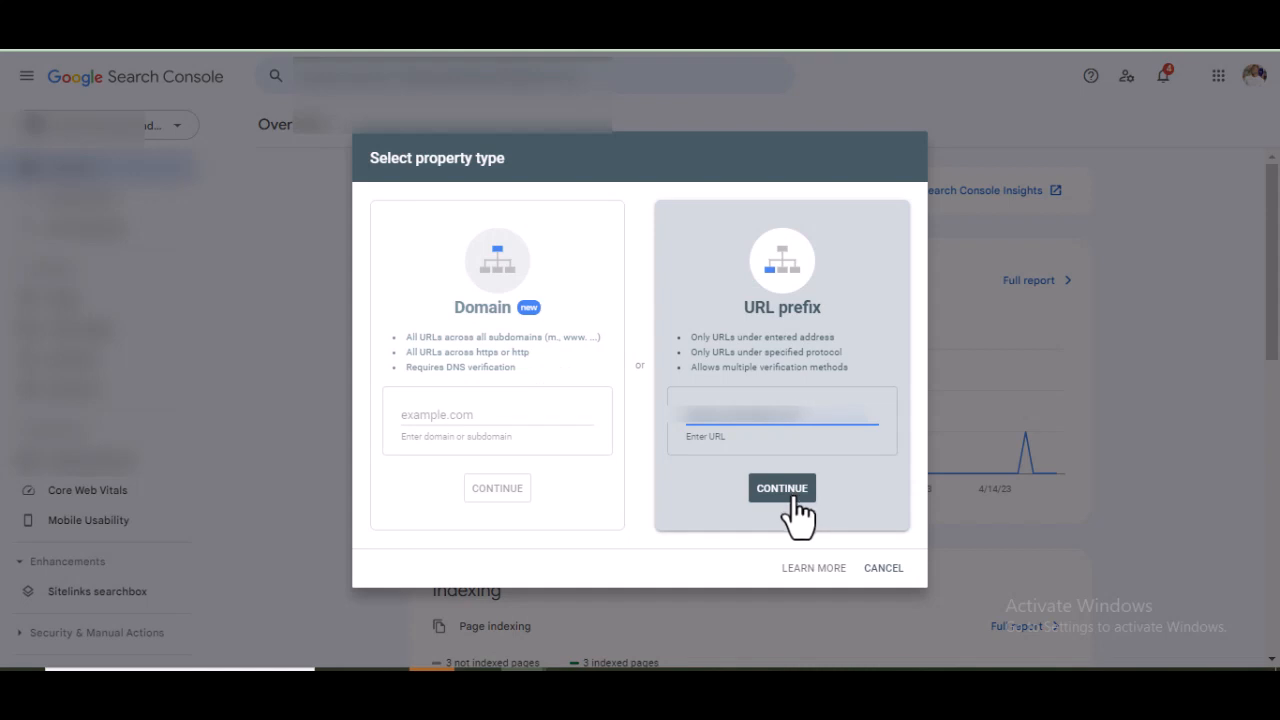
click(790, 499)
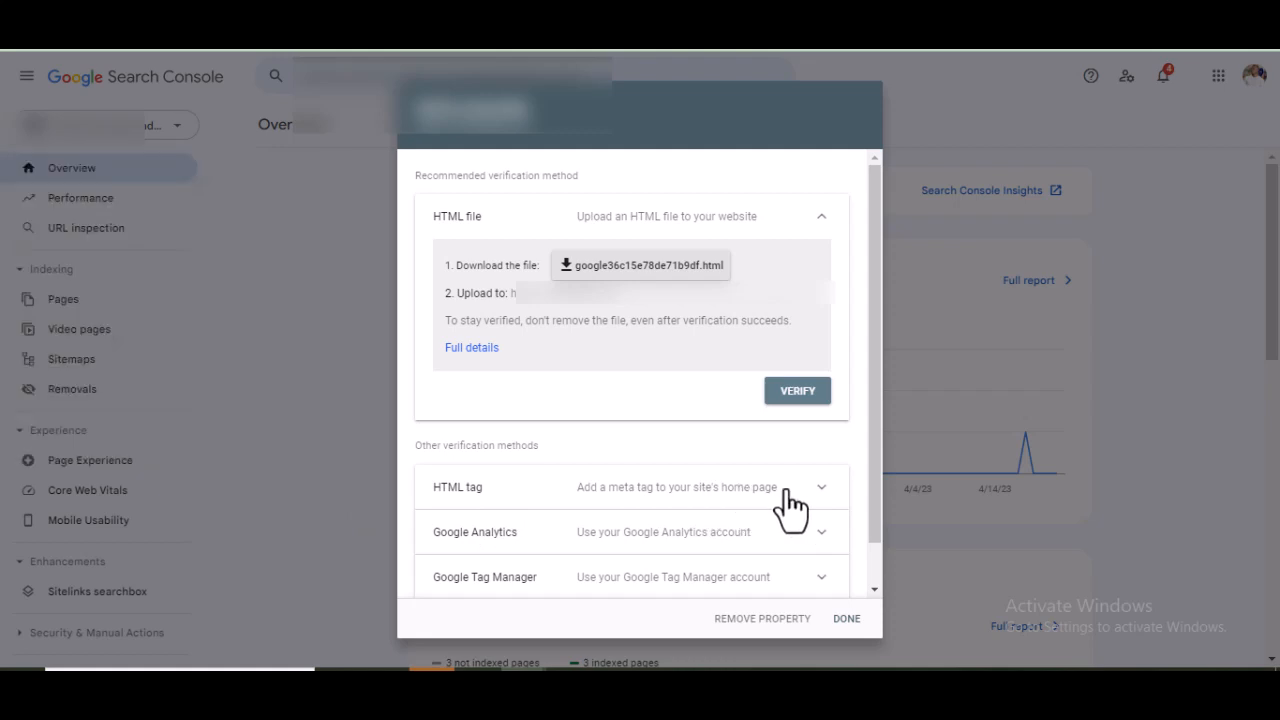
Choose the HTML tag verification method and copy its meta tag
click(818, 490)
scroll(780, 520, down, 3)
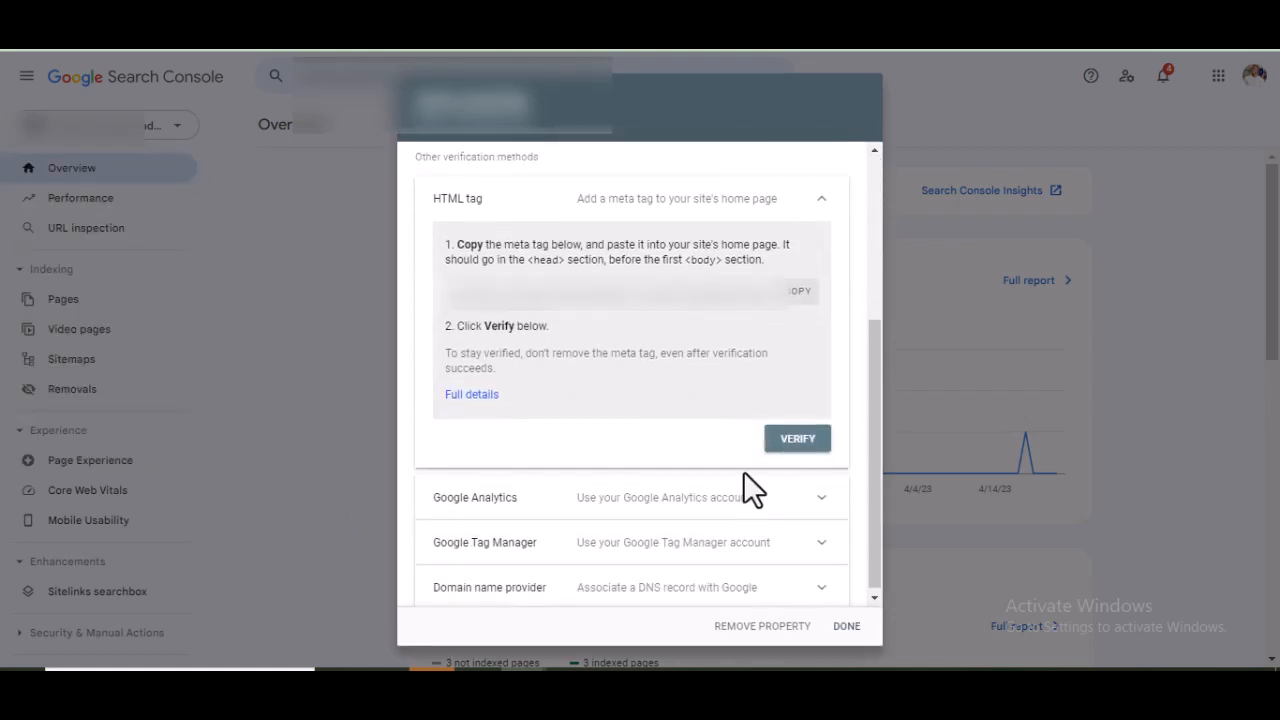
scroll(743, 456, up, 1)
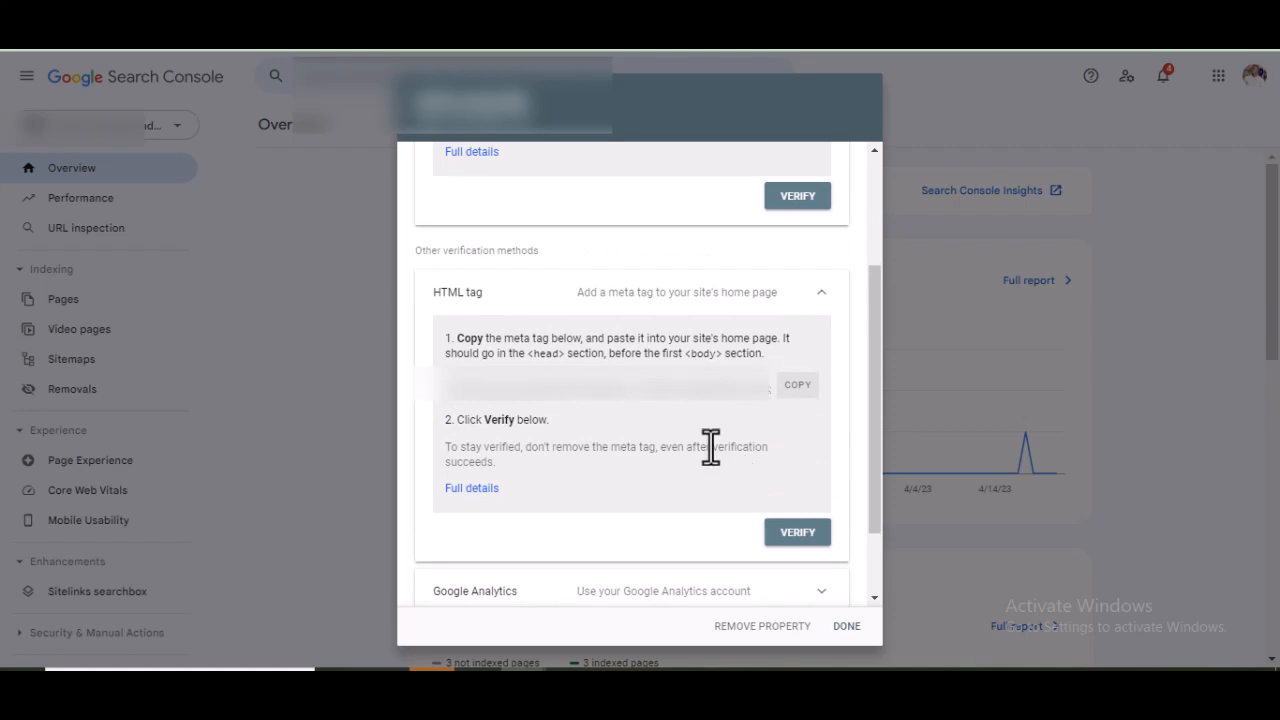
click(798, 390)
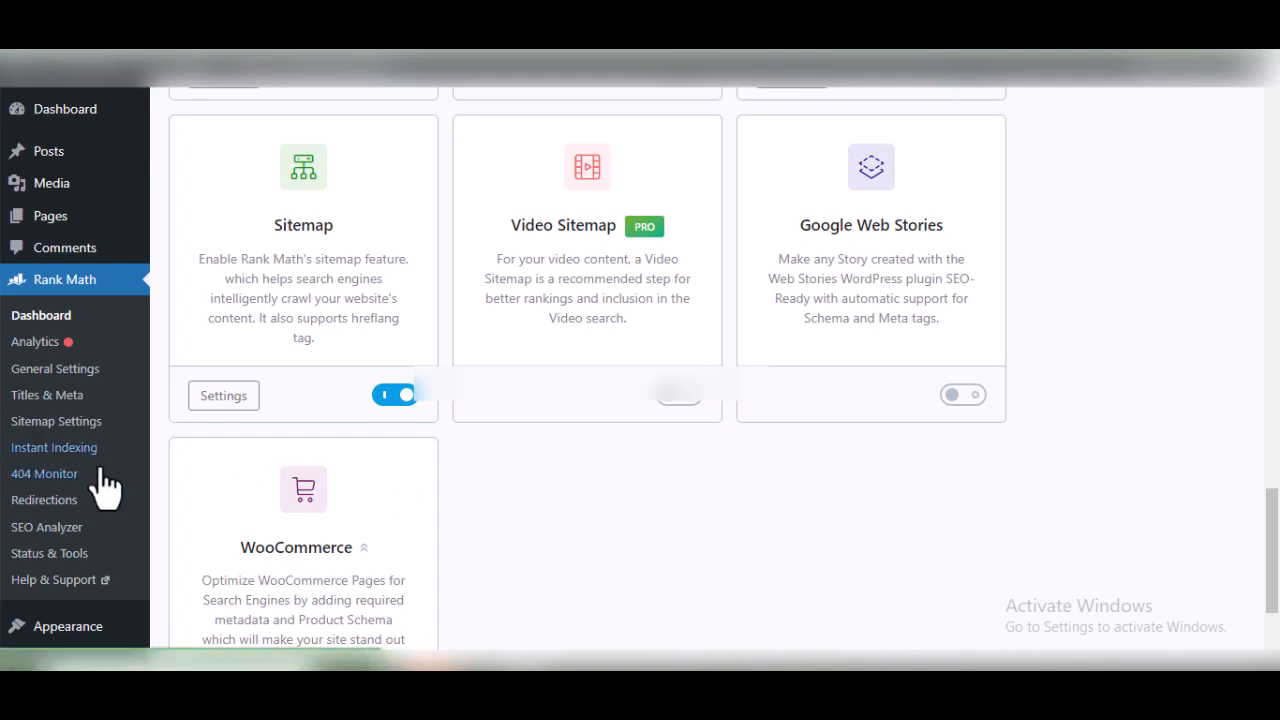
Switch to the WordPress admin and activate the installed WPCode Lite plugin
scroll(166, 350, up, 5)
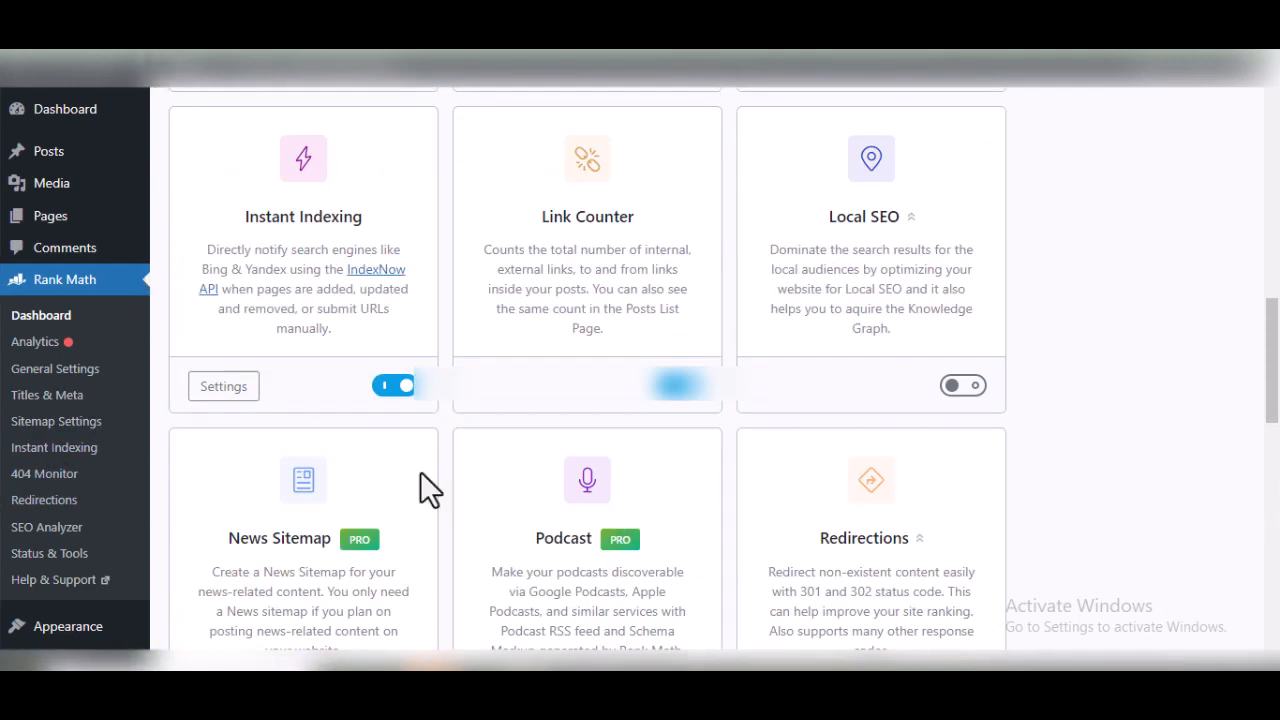
click(143, 425)
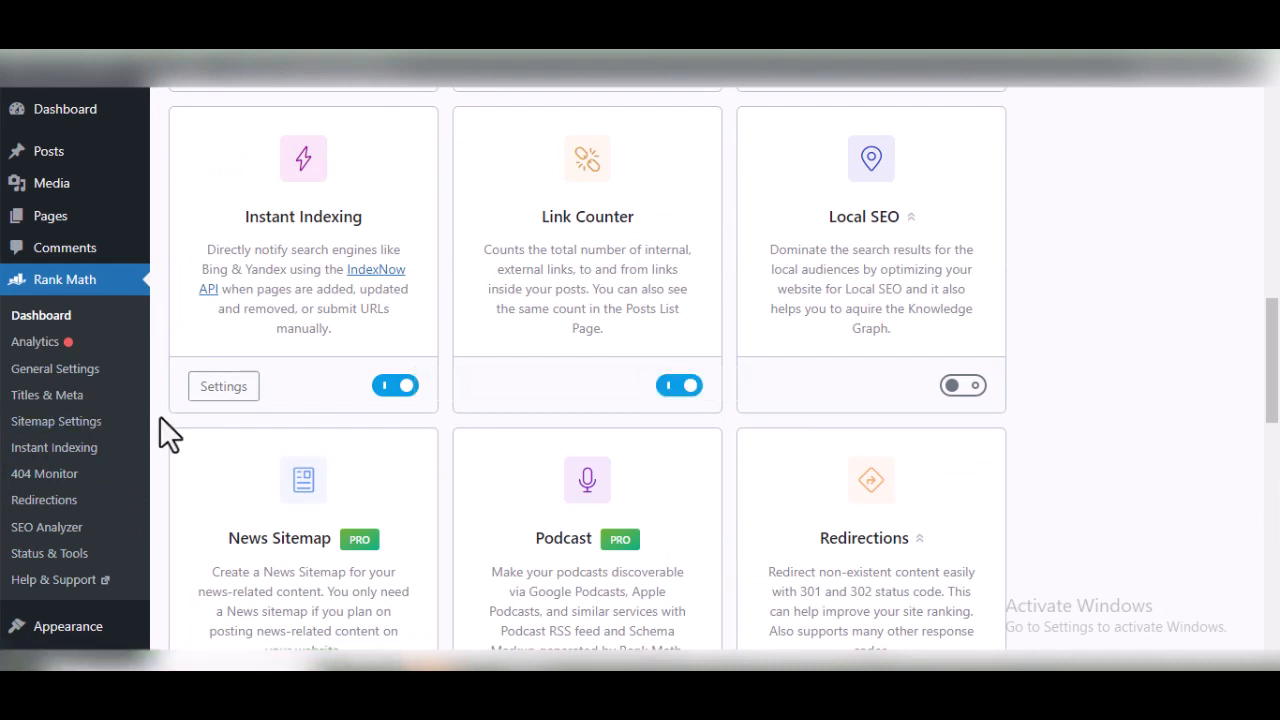
scroll(164, 372, up, 1)
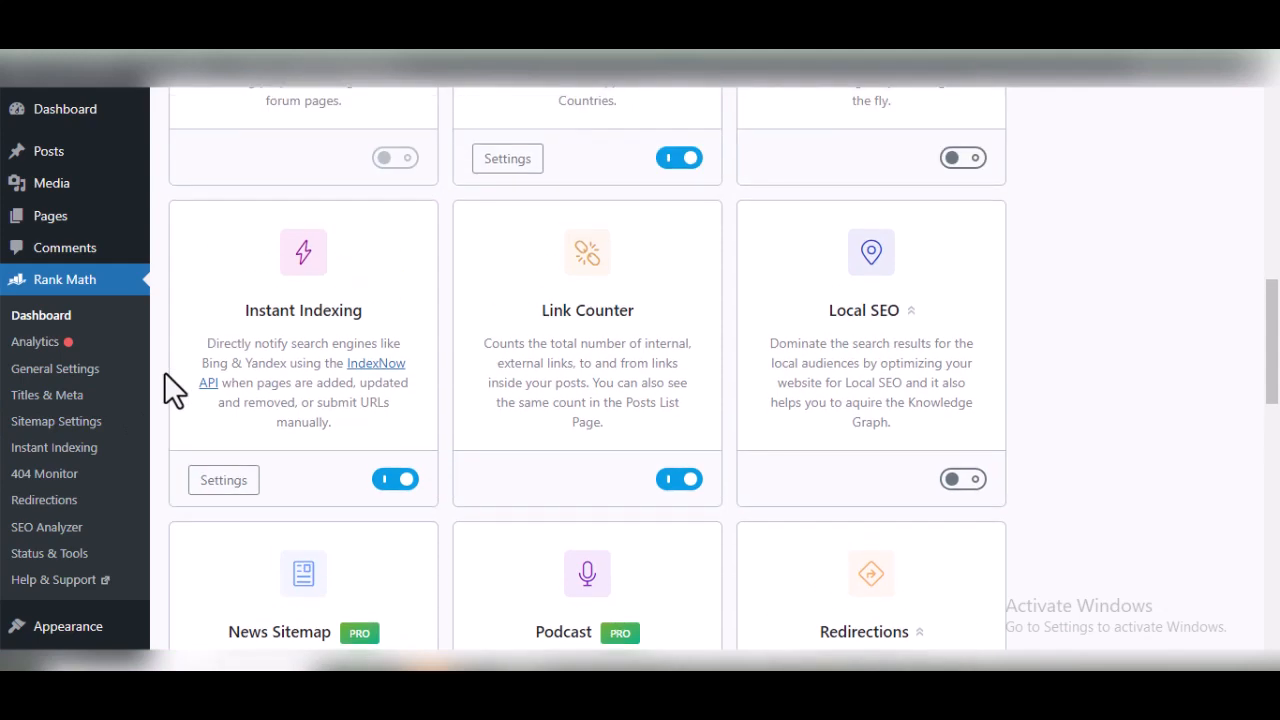
scroll(164, 372, down, 3)
mouse_move(96, 518)
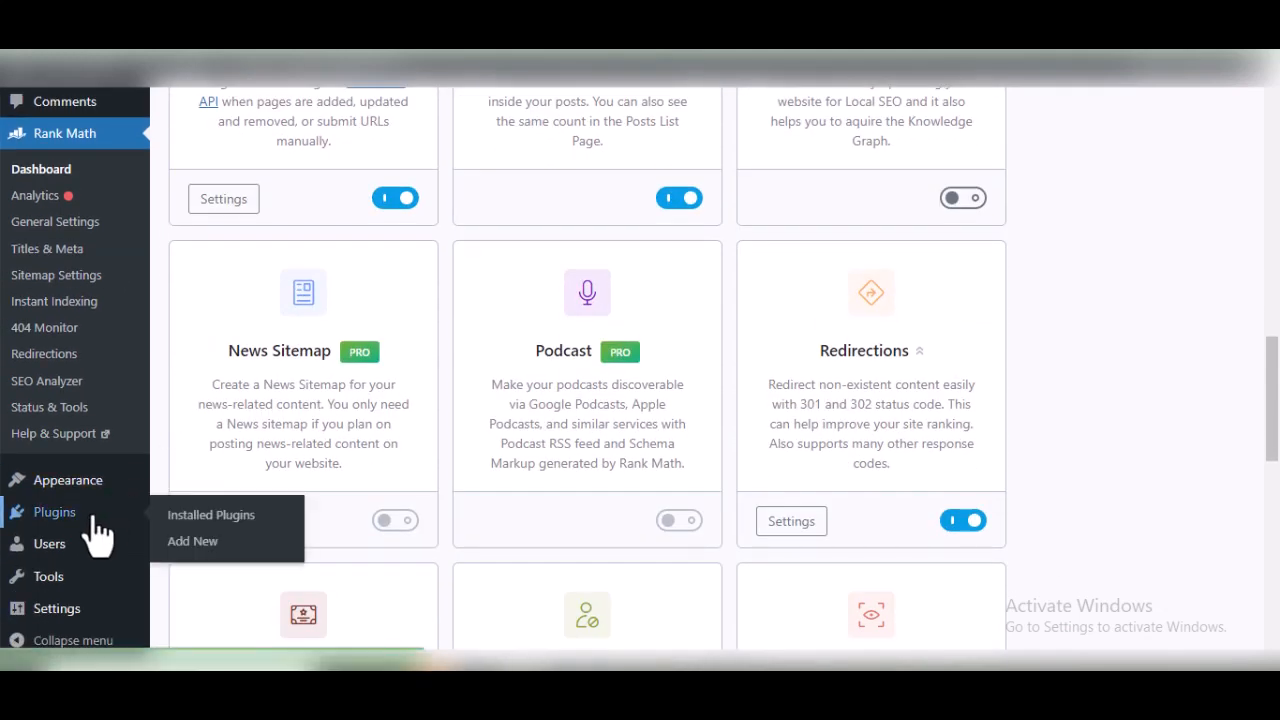
click(97, 520)
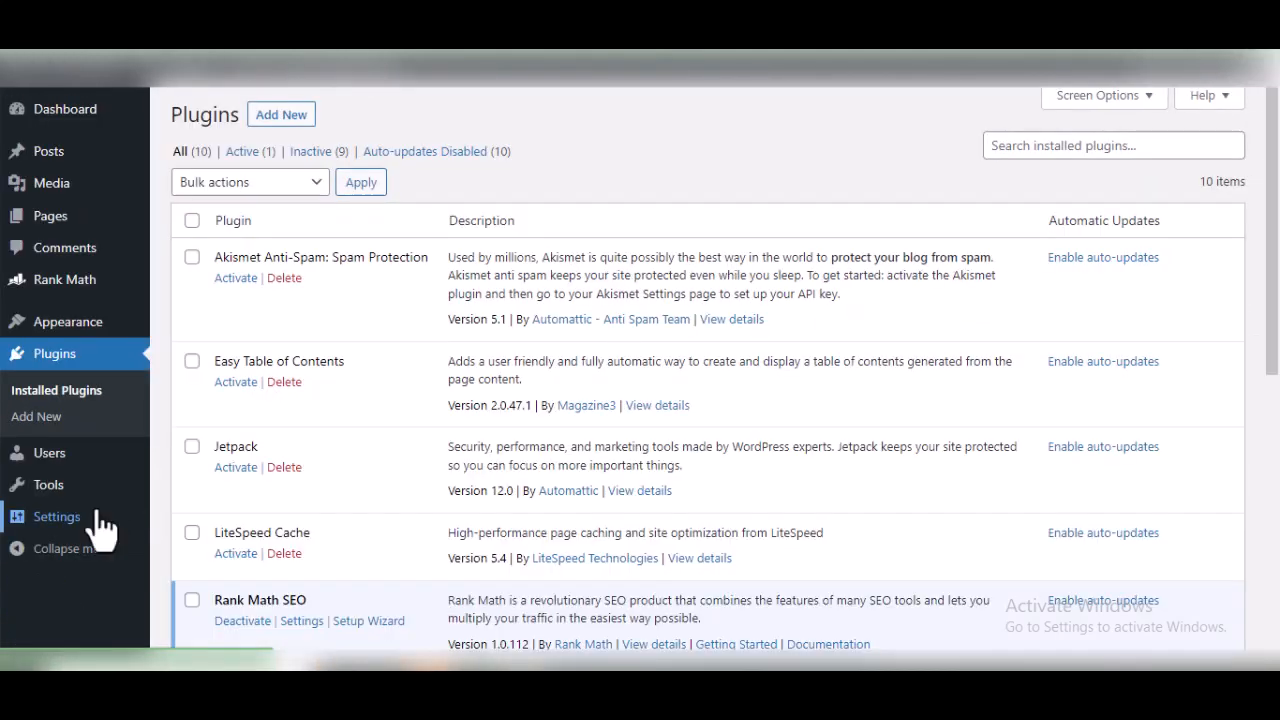
scroll(386, 446, down, 5)
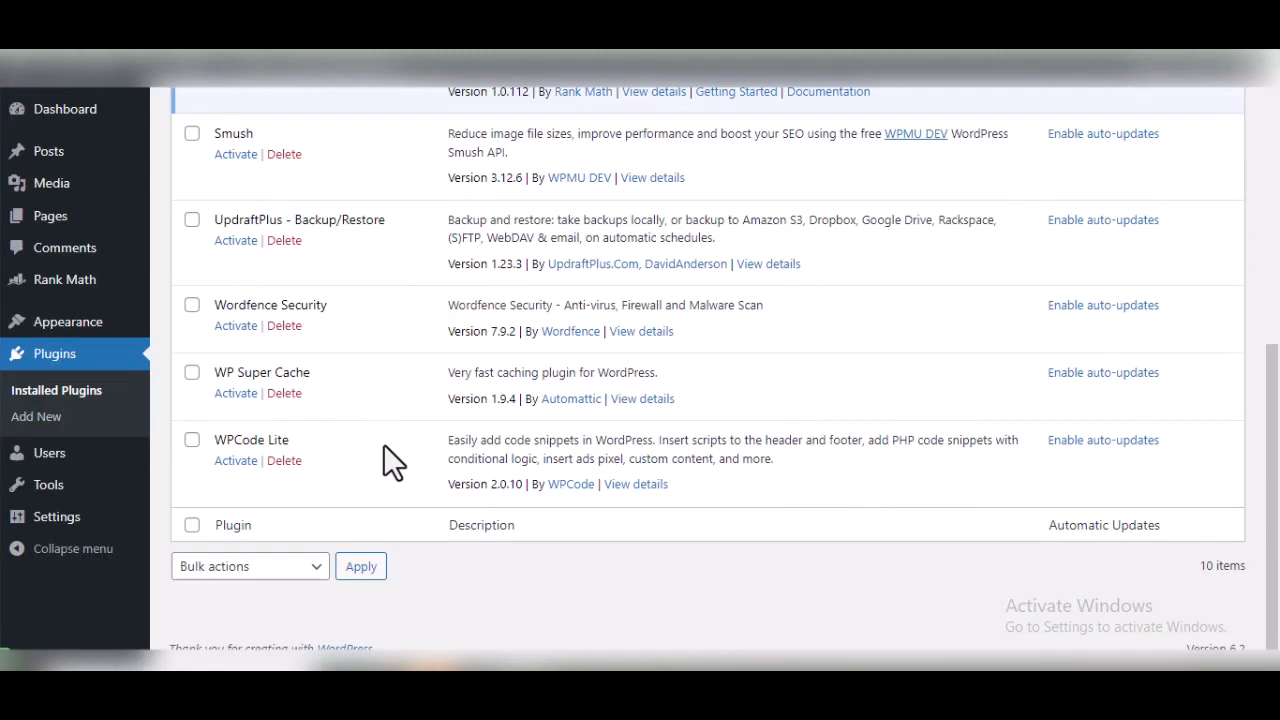
click(228, 472)
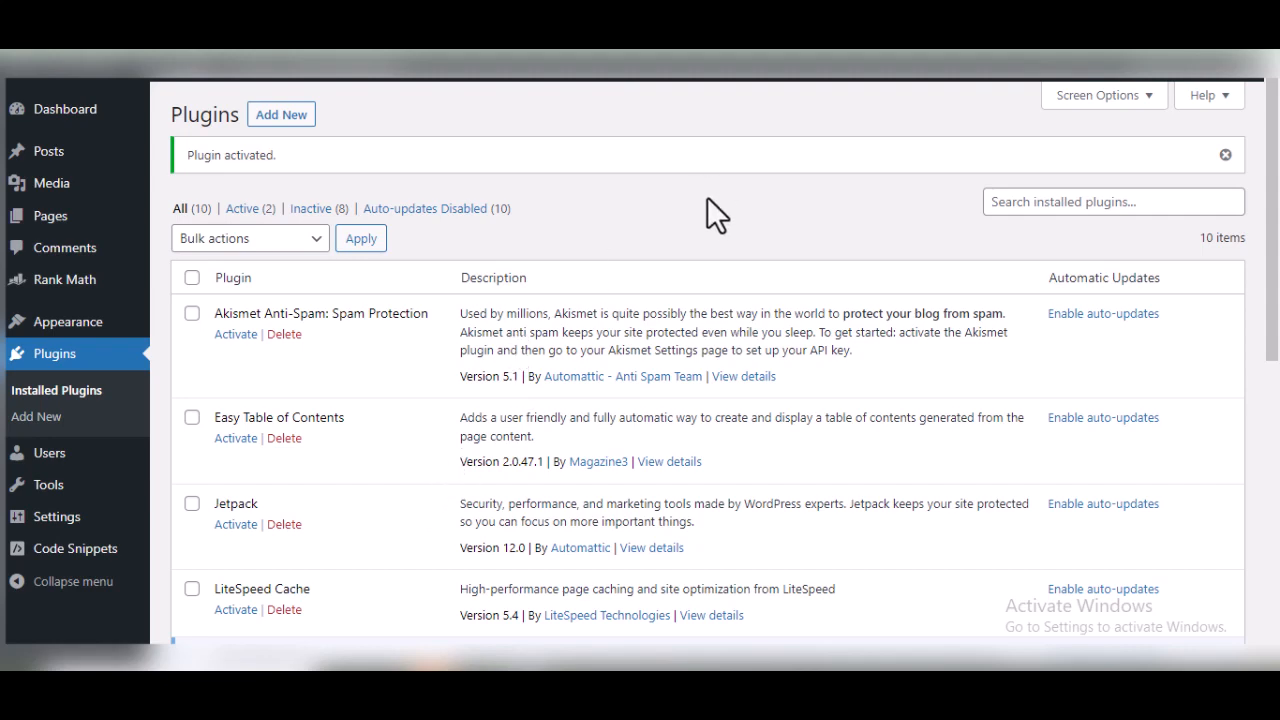
Paste the verification meta tag into the Header section of WPCode's Global Header and Footer settings and save the changes
scroll(706, 198, down, 2)
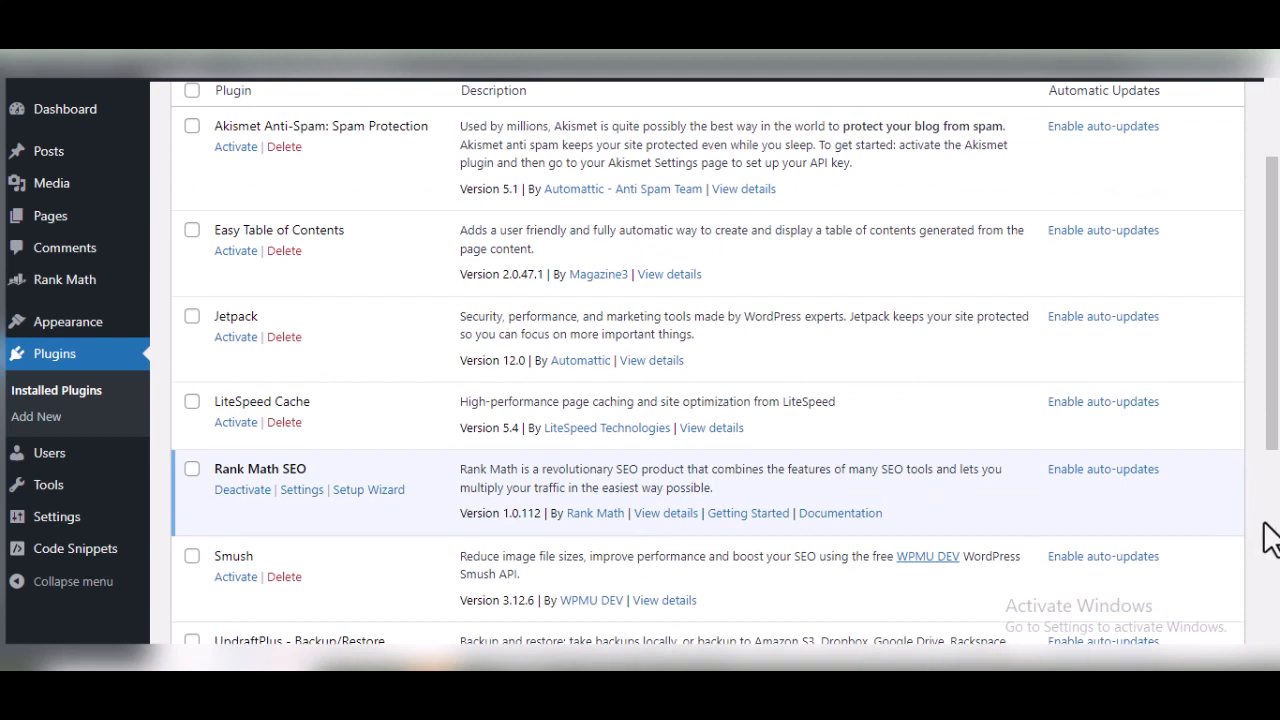
mouse_move(82, 562)
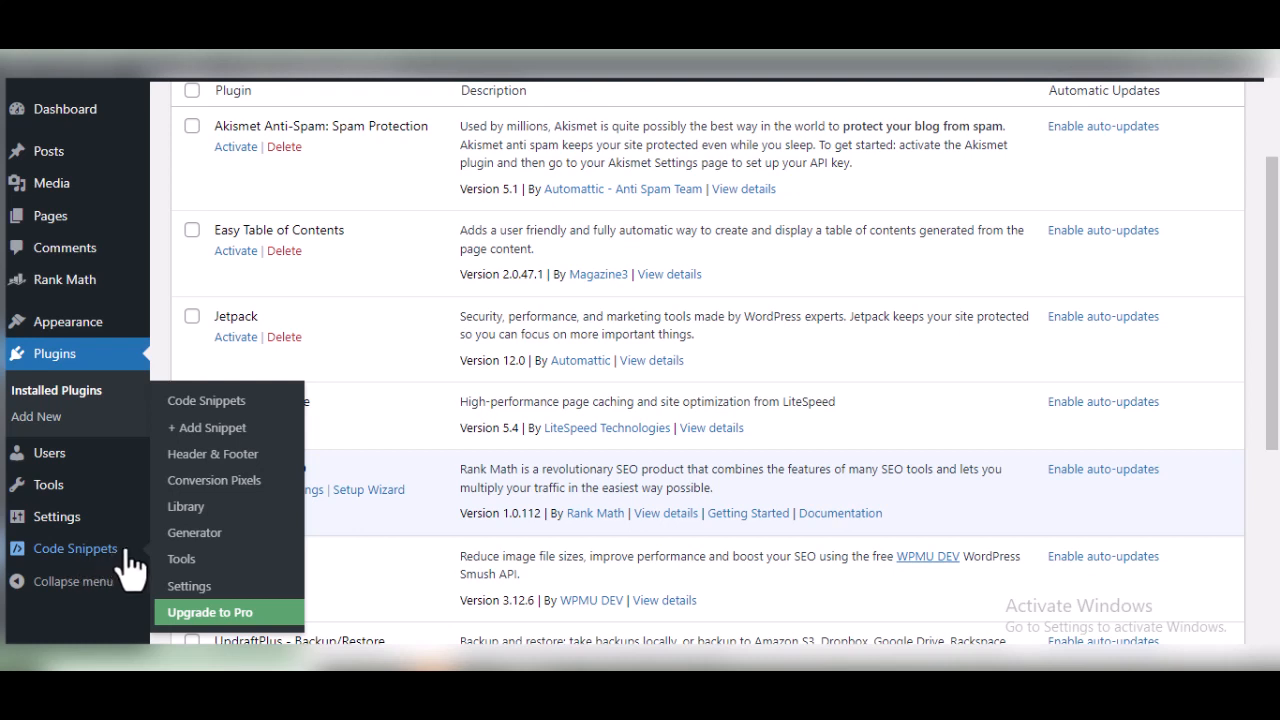
click(203, 458)
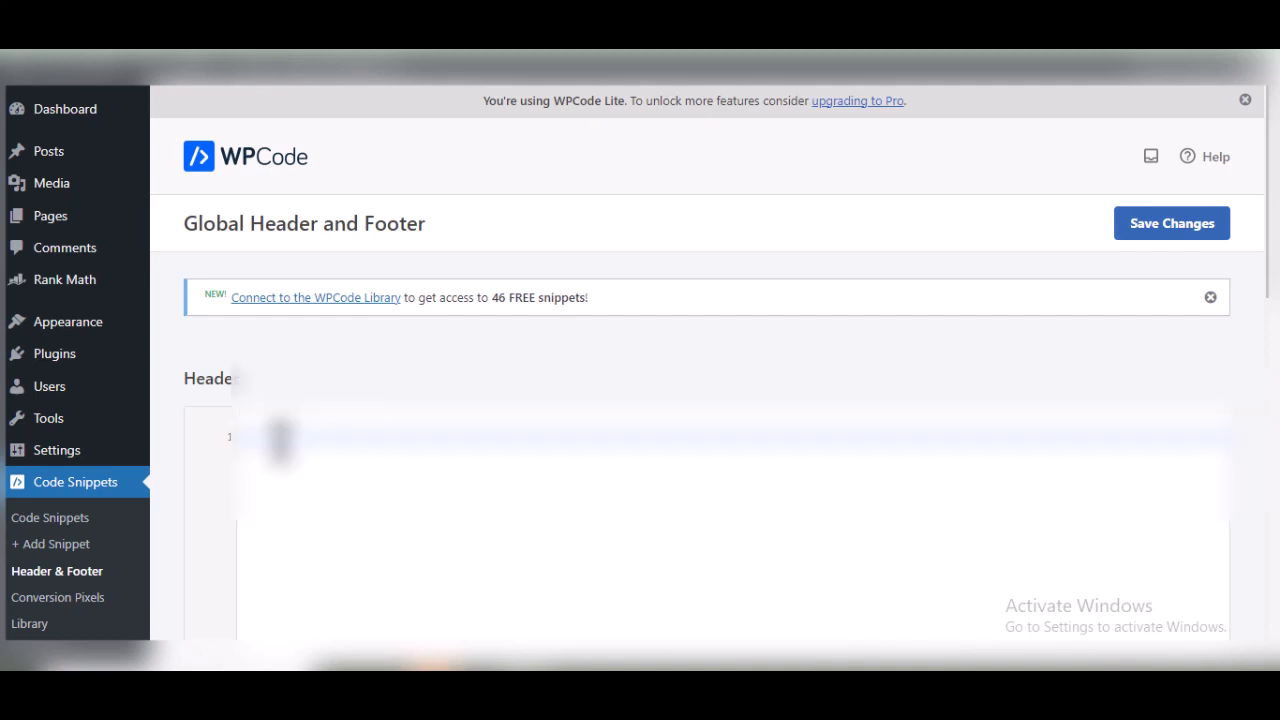
key(ctrl+v)
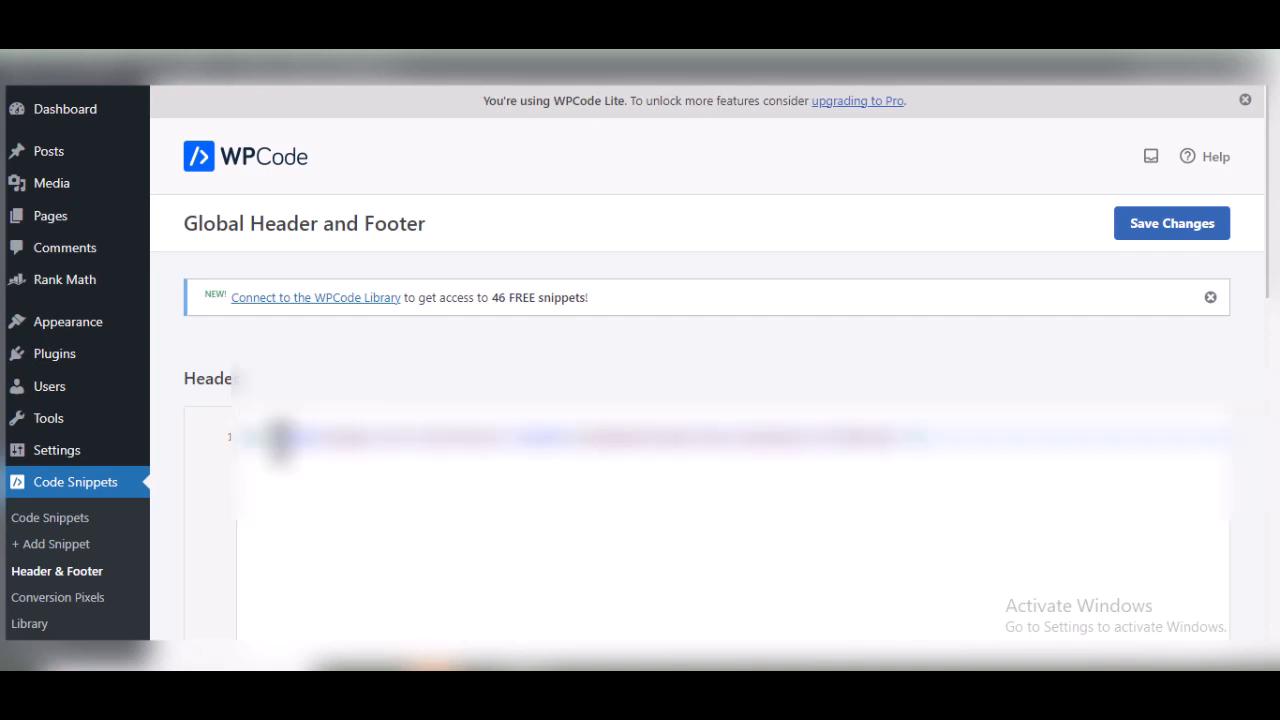
click(1189, 229)
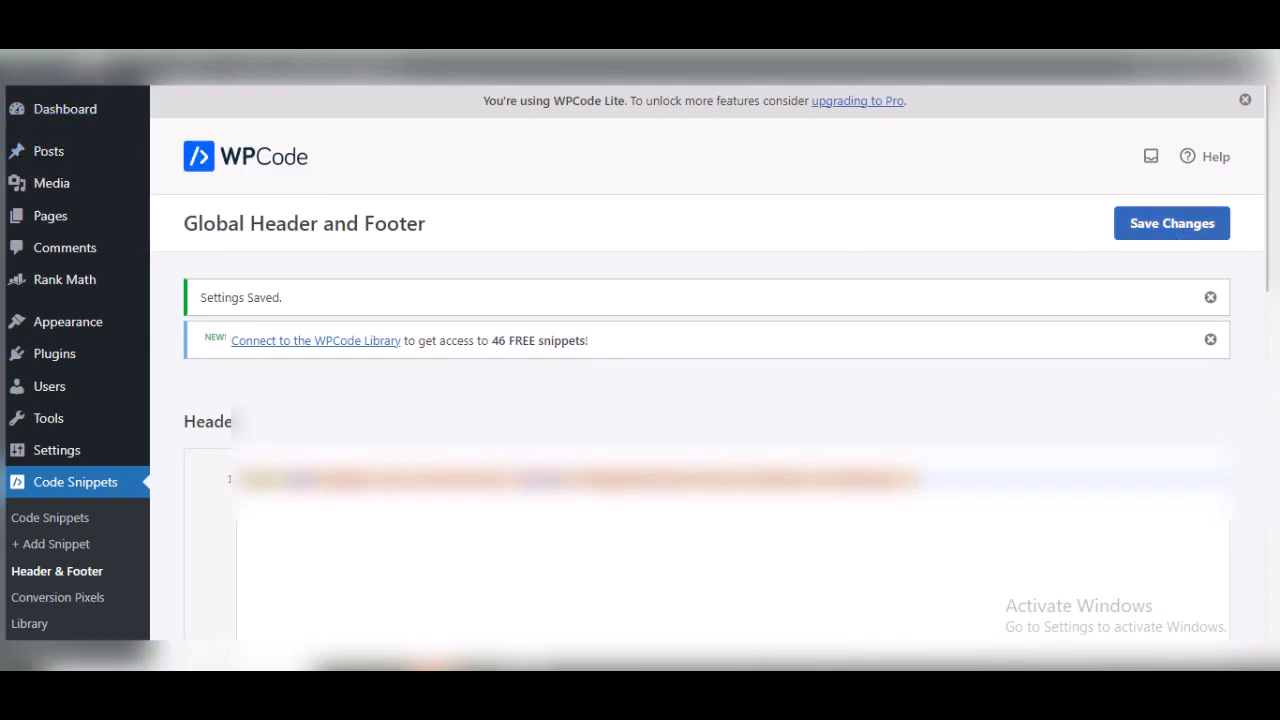
Return to Search Console, verify ownership through the HTML tag method, and go to the new property
click(125, 65)
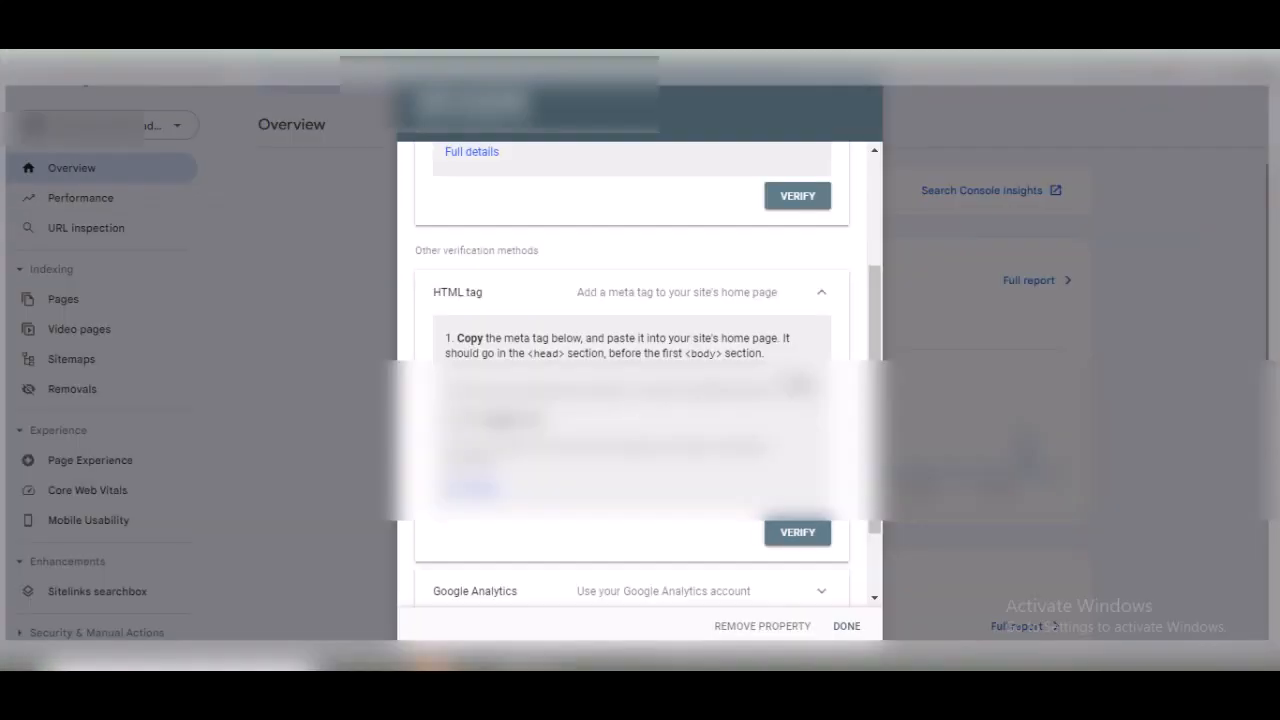
click(801, 540)
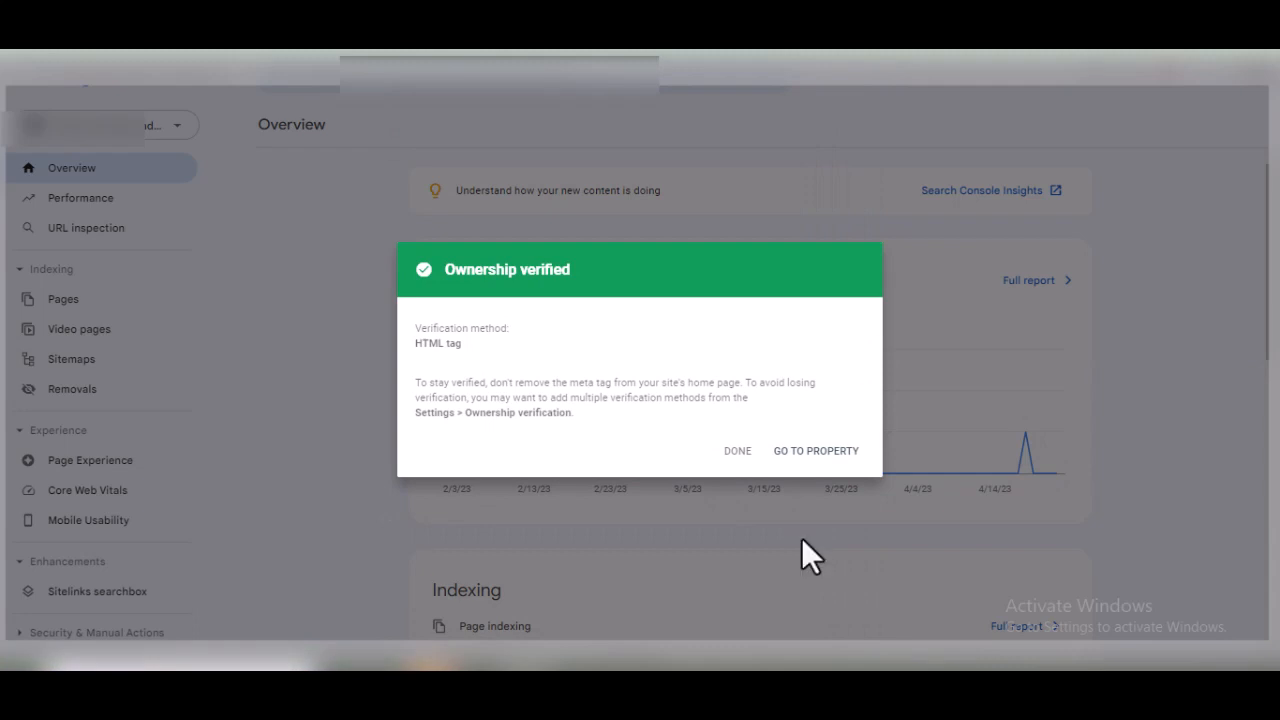
click(819, 453)
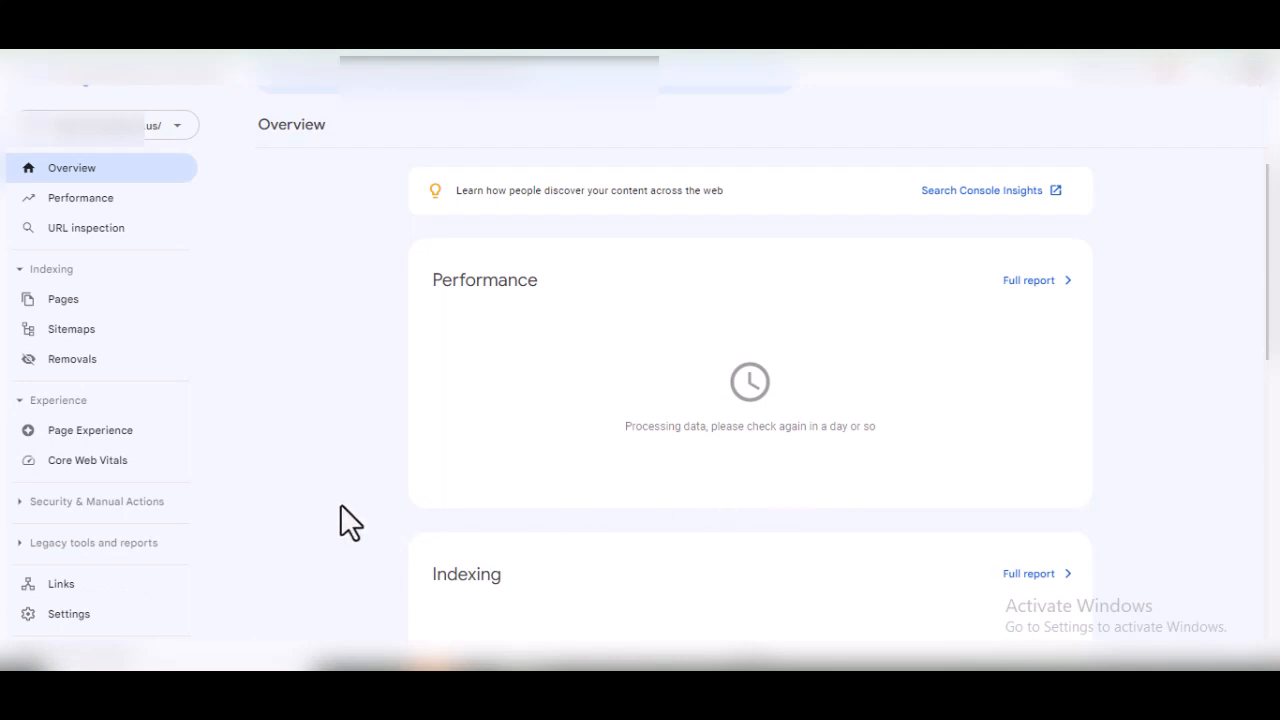
Open the property's Sitemaps report, then copy sitemap_index.xml from Rank Math's sitemap settings in WordPress
click(58, 336)
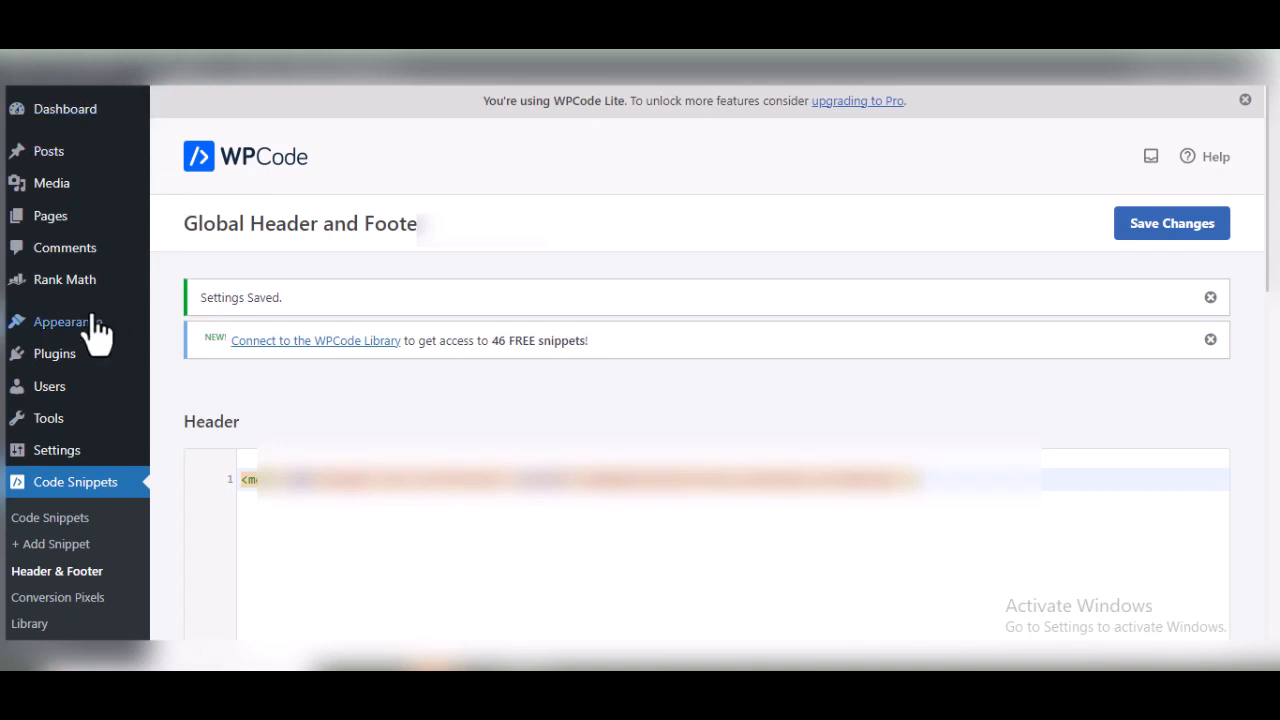
mouse_move(92, 288)
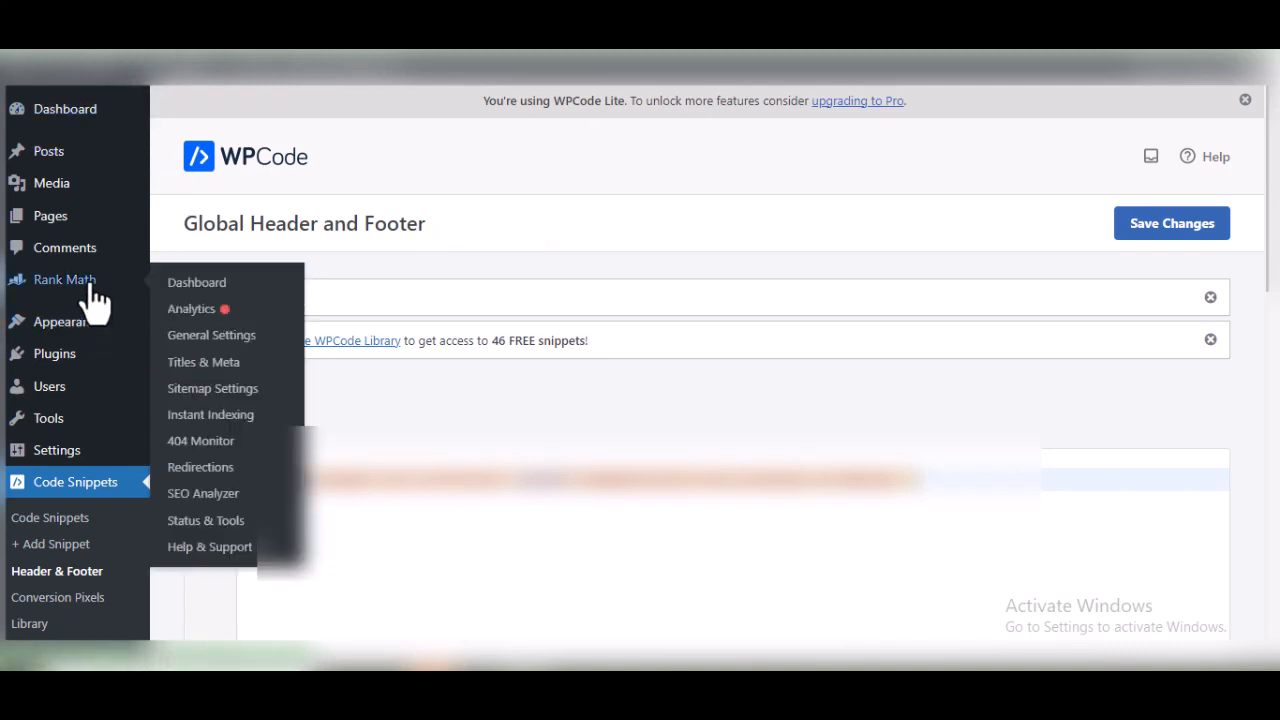
click(222, 396)
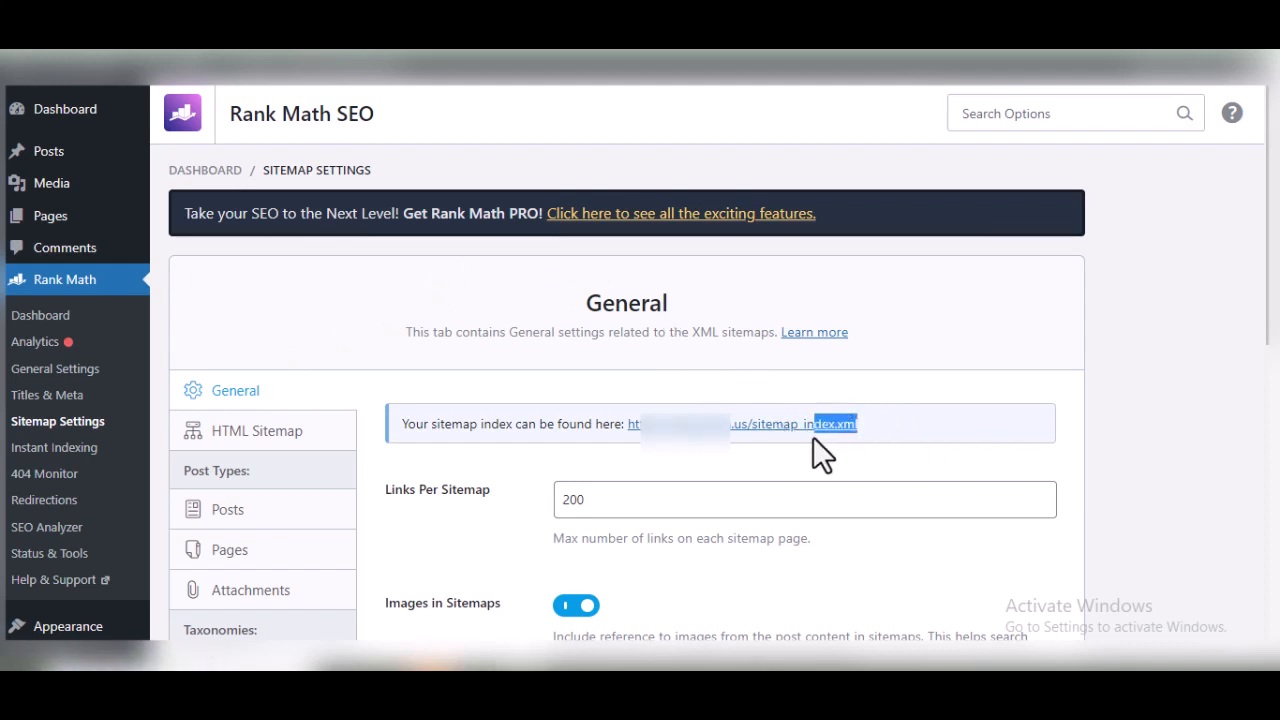
drag(754, 433, 749, 431)
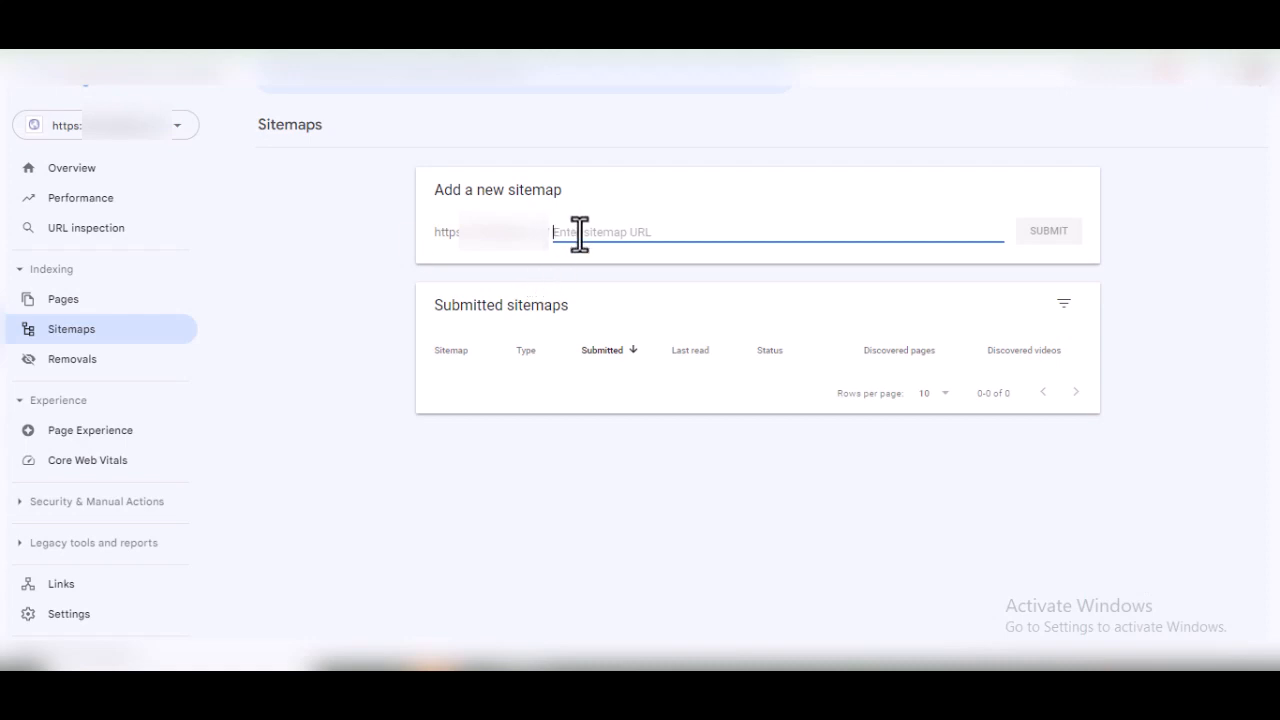
Submit sitemap_index.xml as a new sitemap in Search Console and dismiss the confirmation
key(ctrl+v)
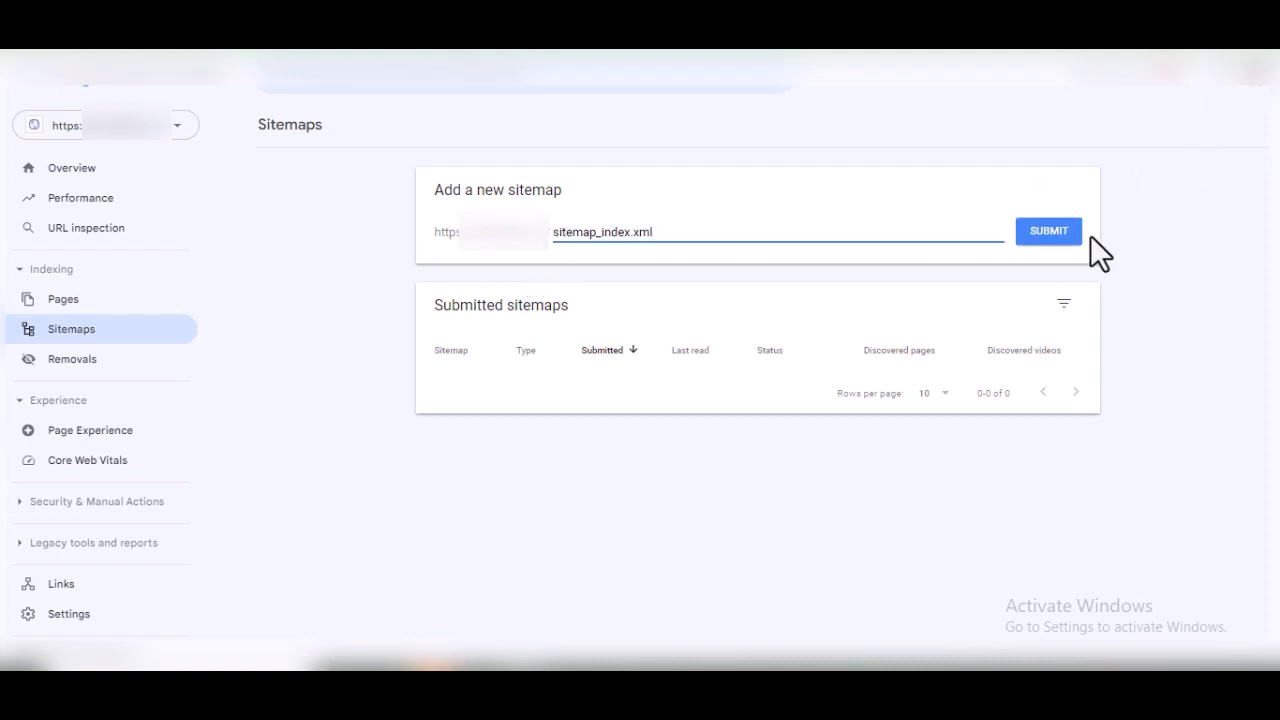
click(1057, 234)
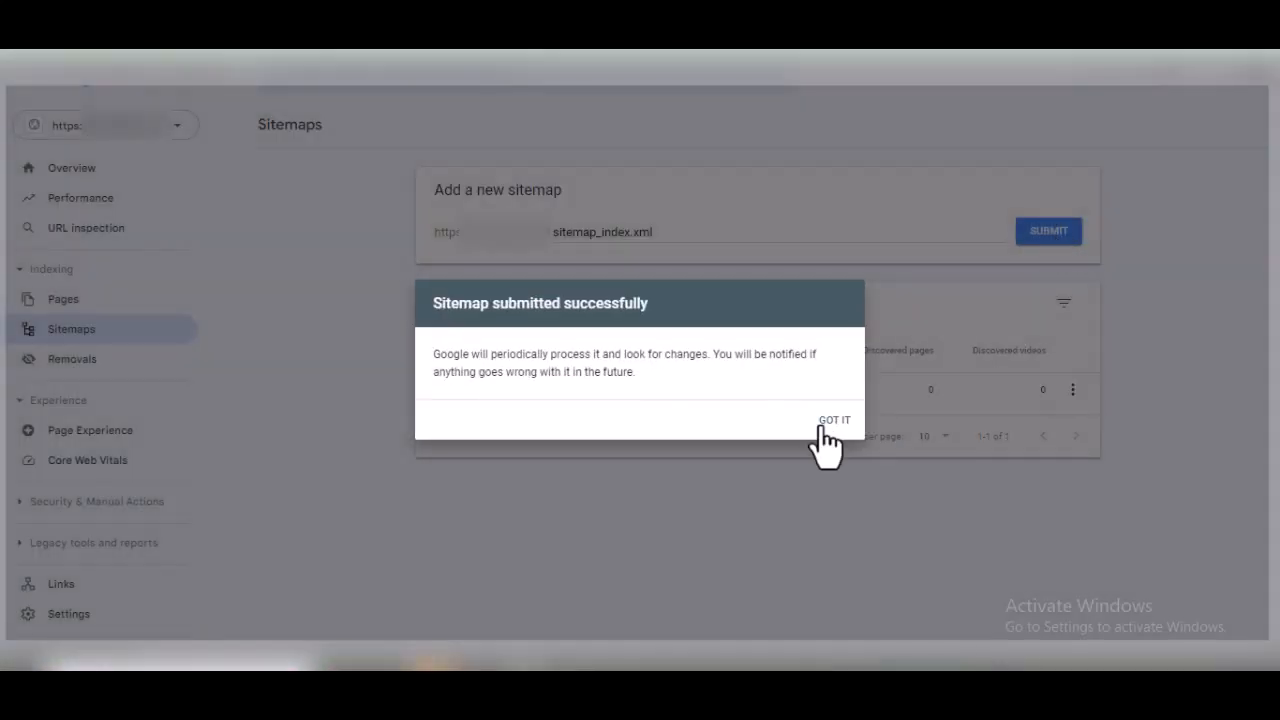
click(823, 428)
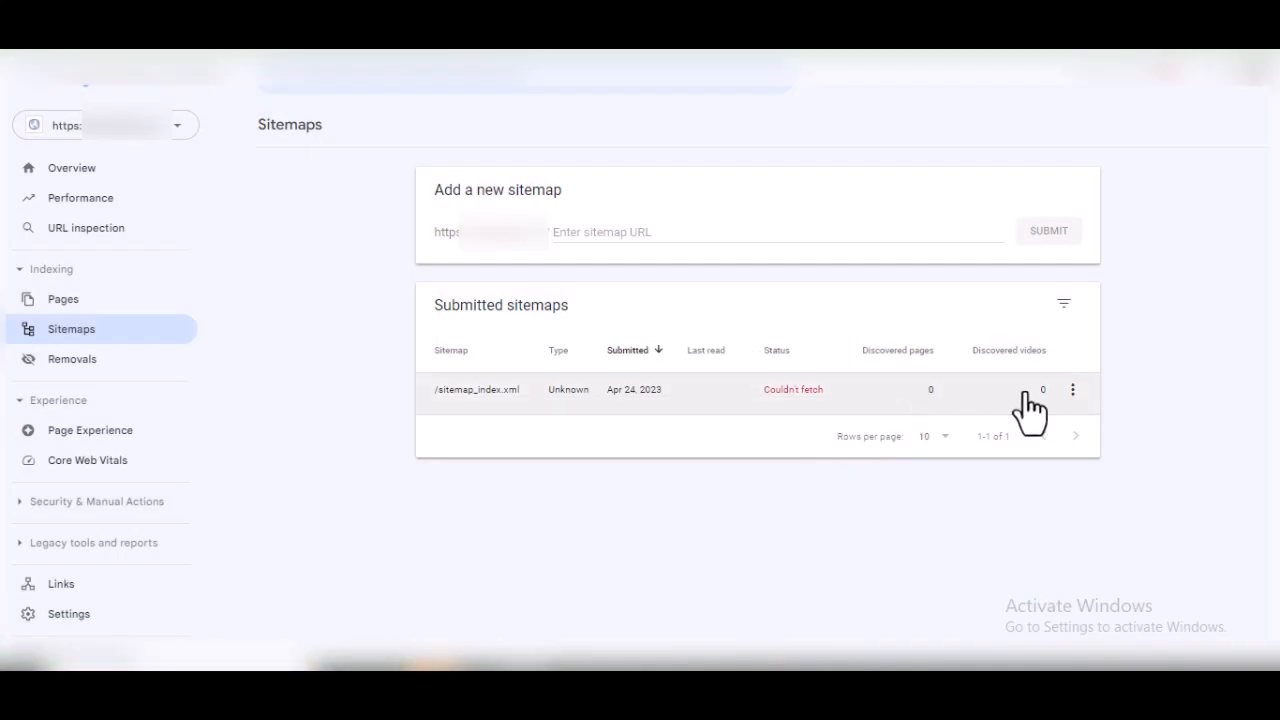
Resubmit sitemap_index.xml in the property's Sitemaps report and dismiss the confirmation
click(1072, 392)
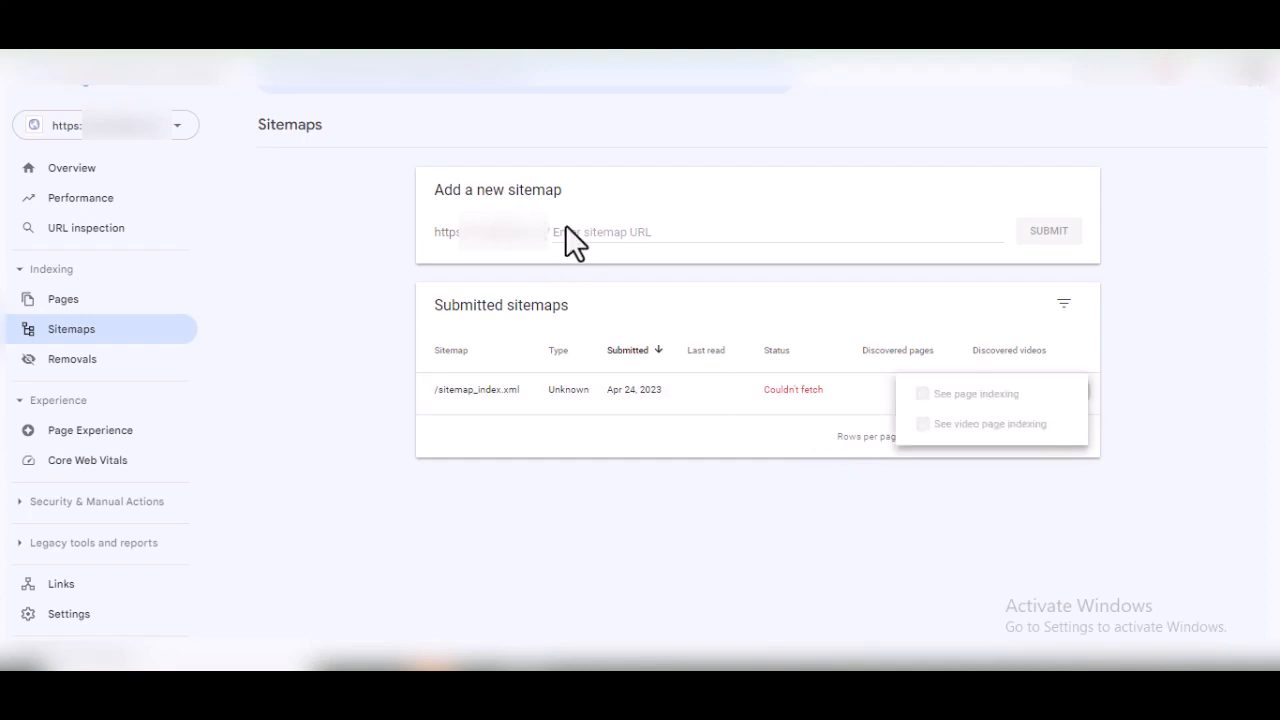
click(637, 234)
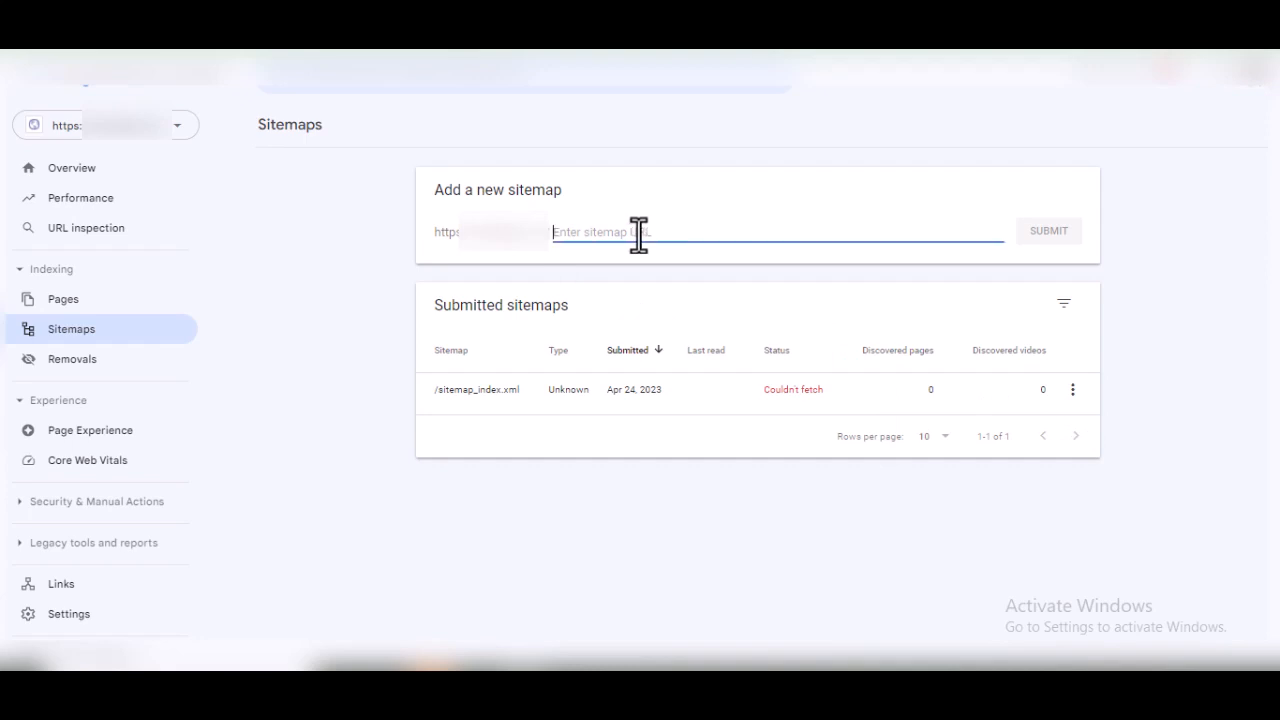
text(sitemap_index.xml)
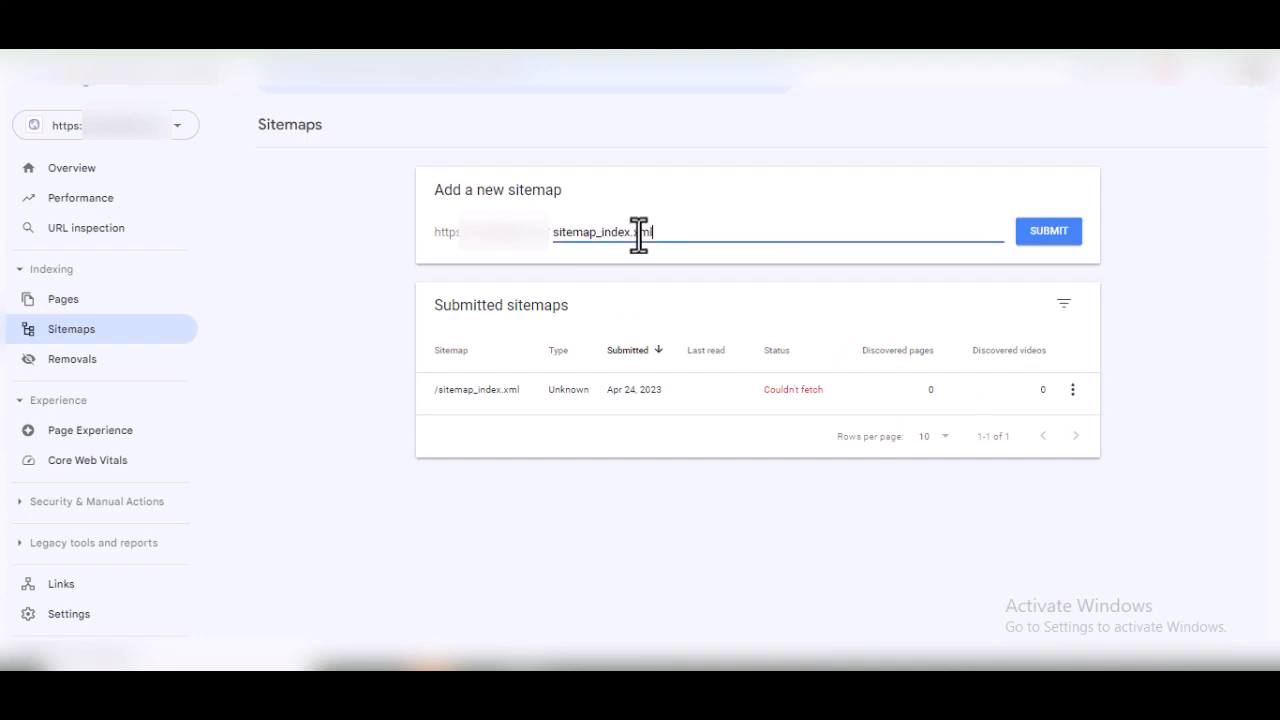
click(1062, 240)
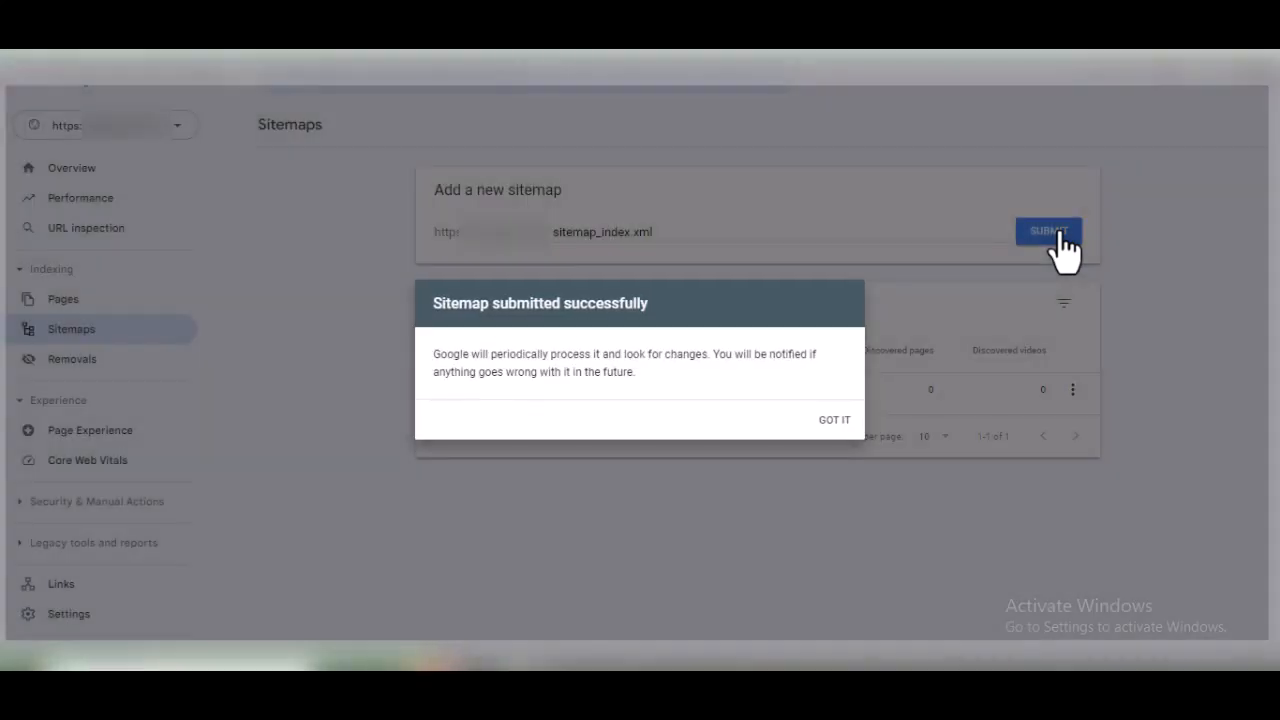
click(840, 421)
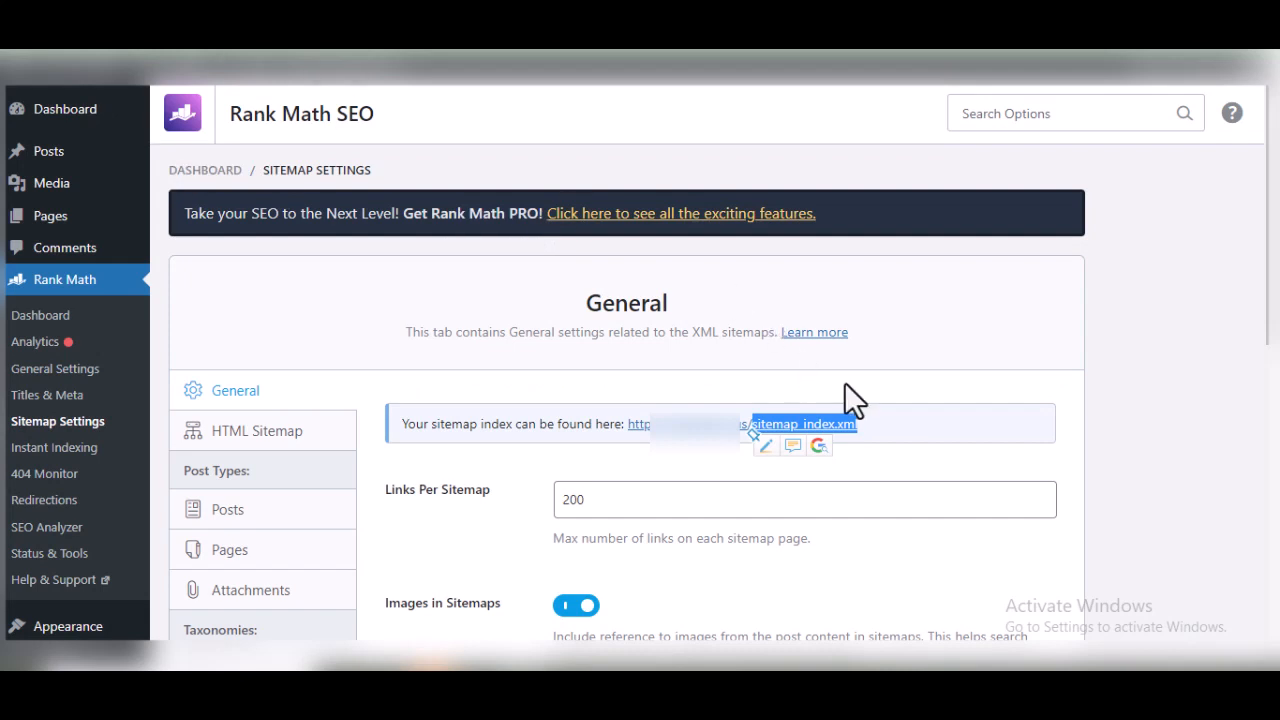
Return to Rank Math's sitemap settings, open the XML sitemap index, and select the post-sitemap.xml name in its list
drag(813, 418, 710, 428)
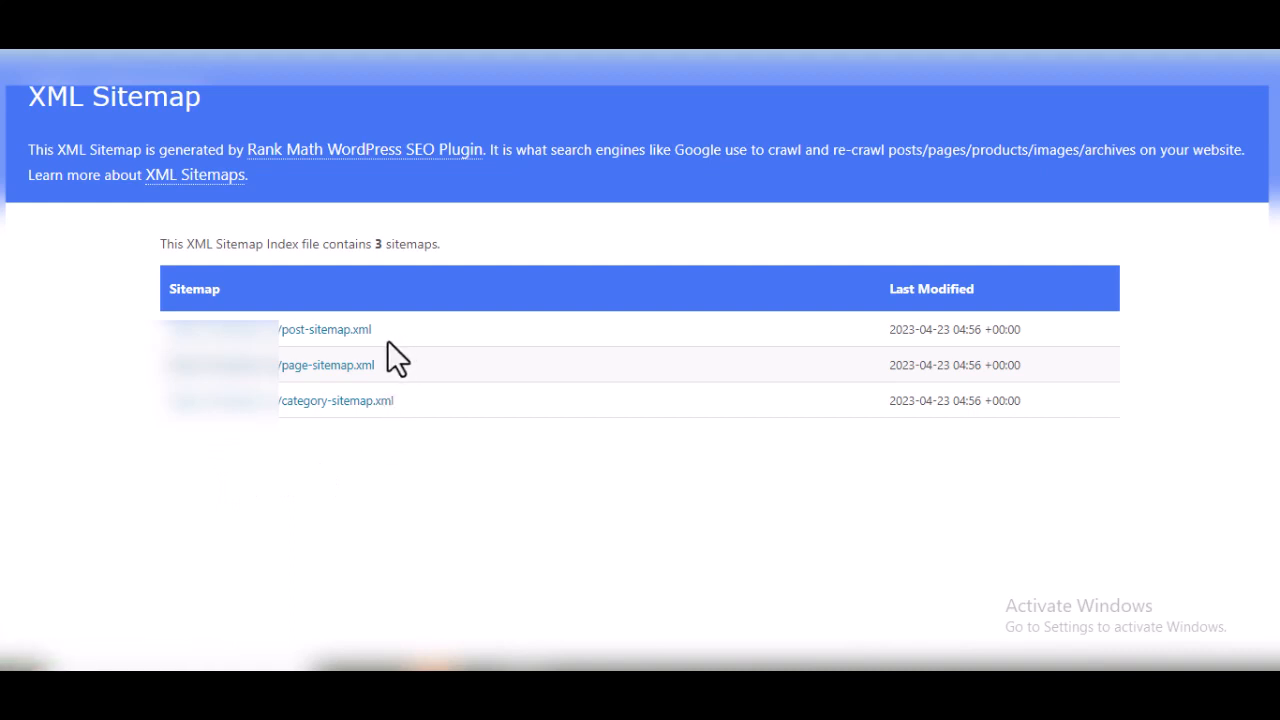
drag(382, 338, 293, 322)
click(226, 549)
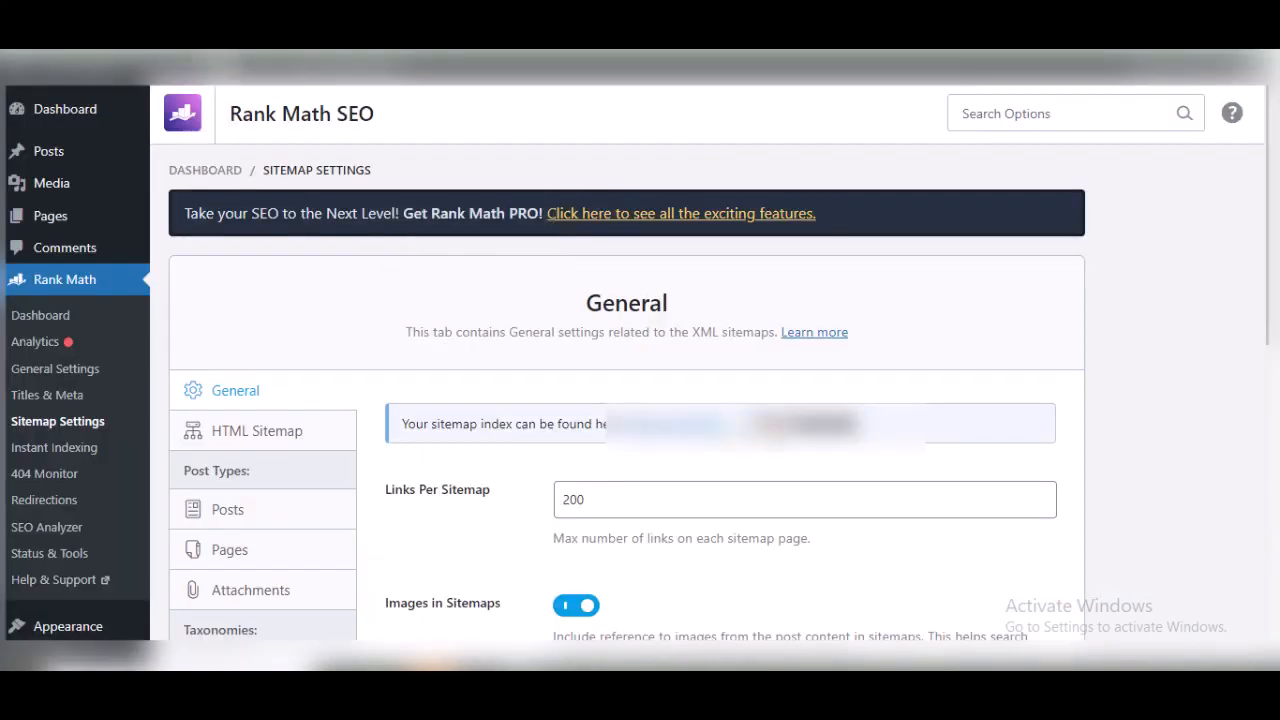
Search the web for "bing webmaster" to reach Bing Webmaster Tools
click(320, 68)
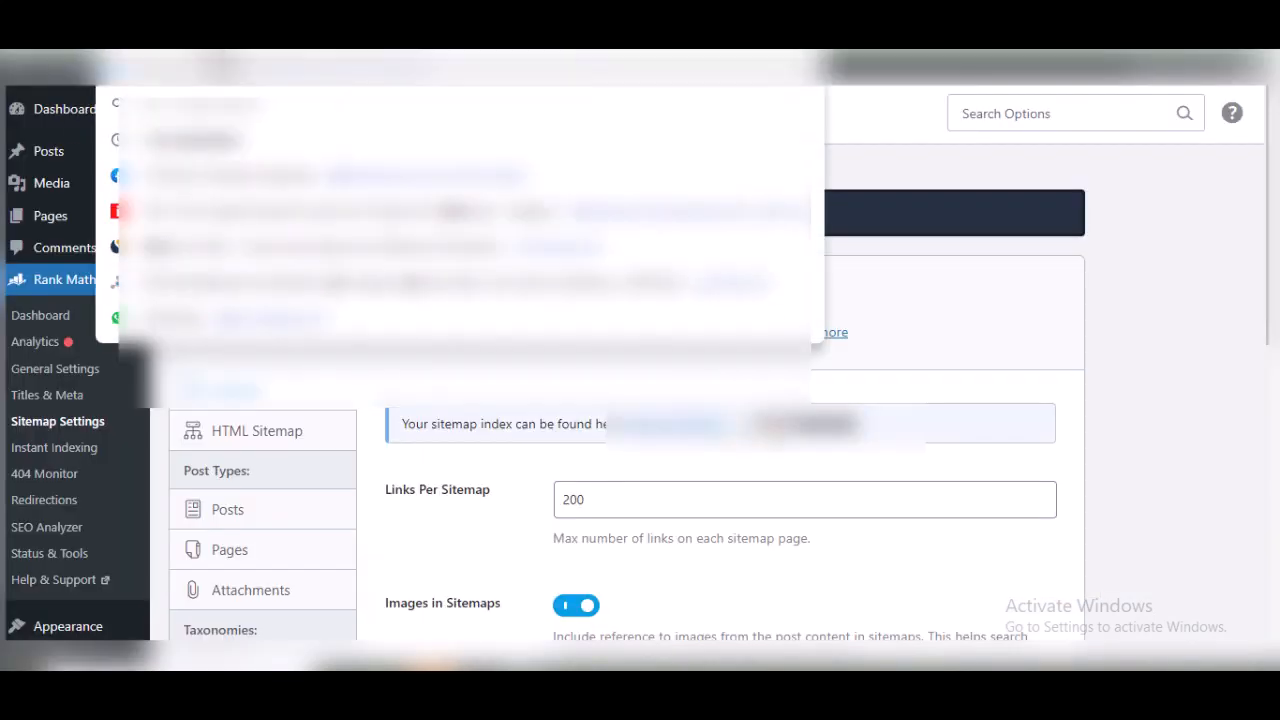
key(BackSpace)
text(bi)
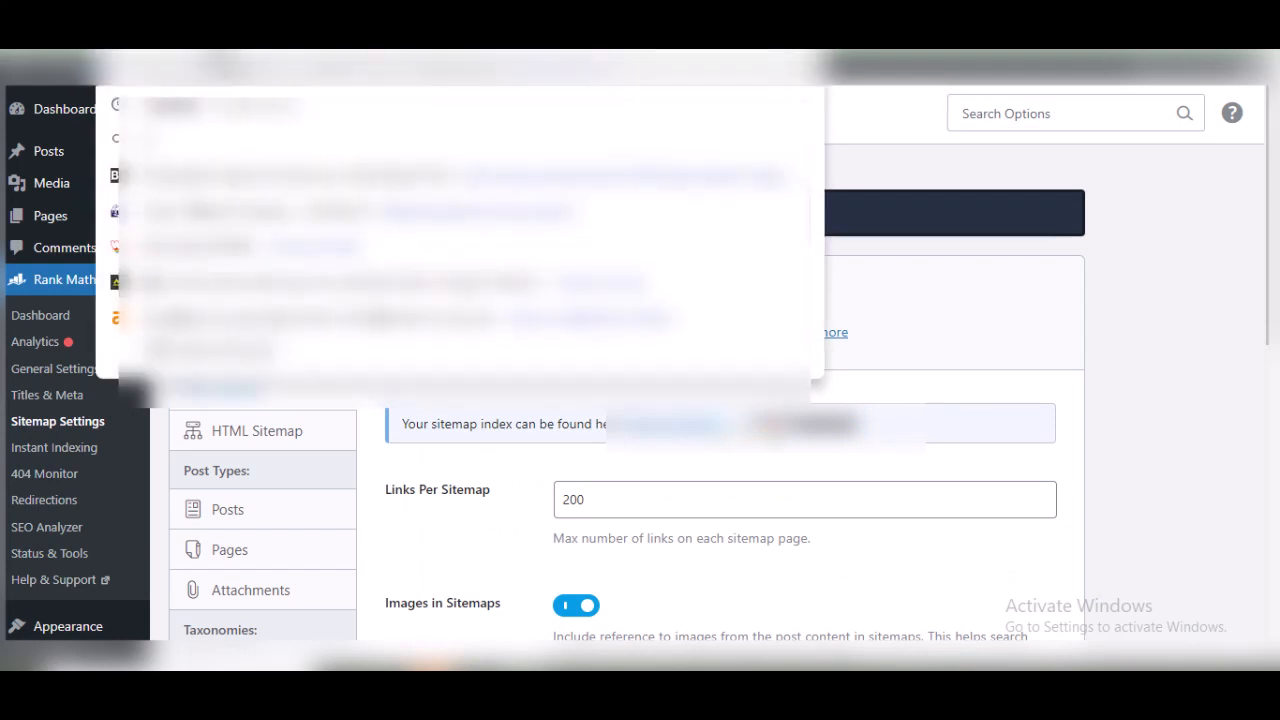
text(ng webmaster)
key(Return)
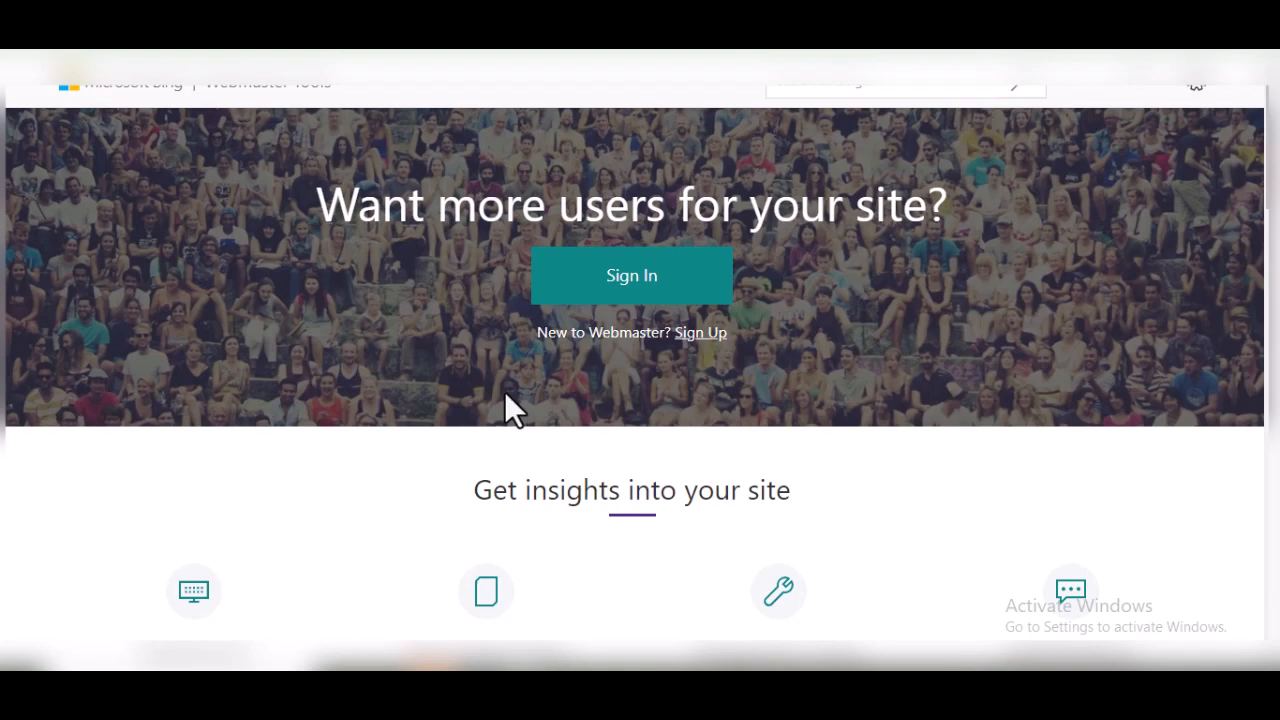
Sign in to Bing Webmaster Tools with the Google account used for Search Console
click(583, 293)
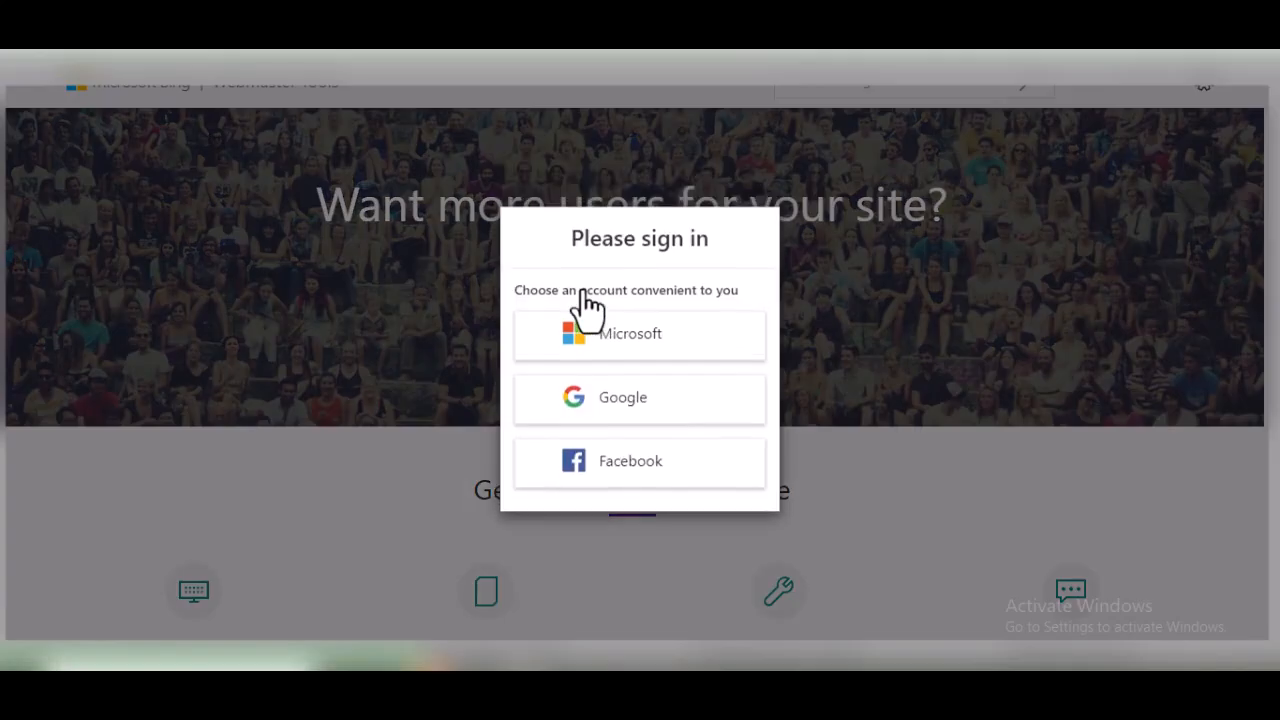
click(599, 412)
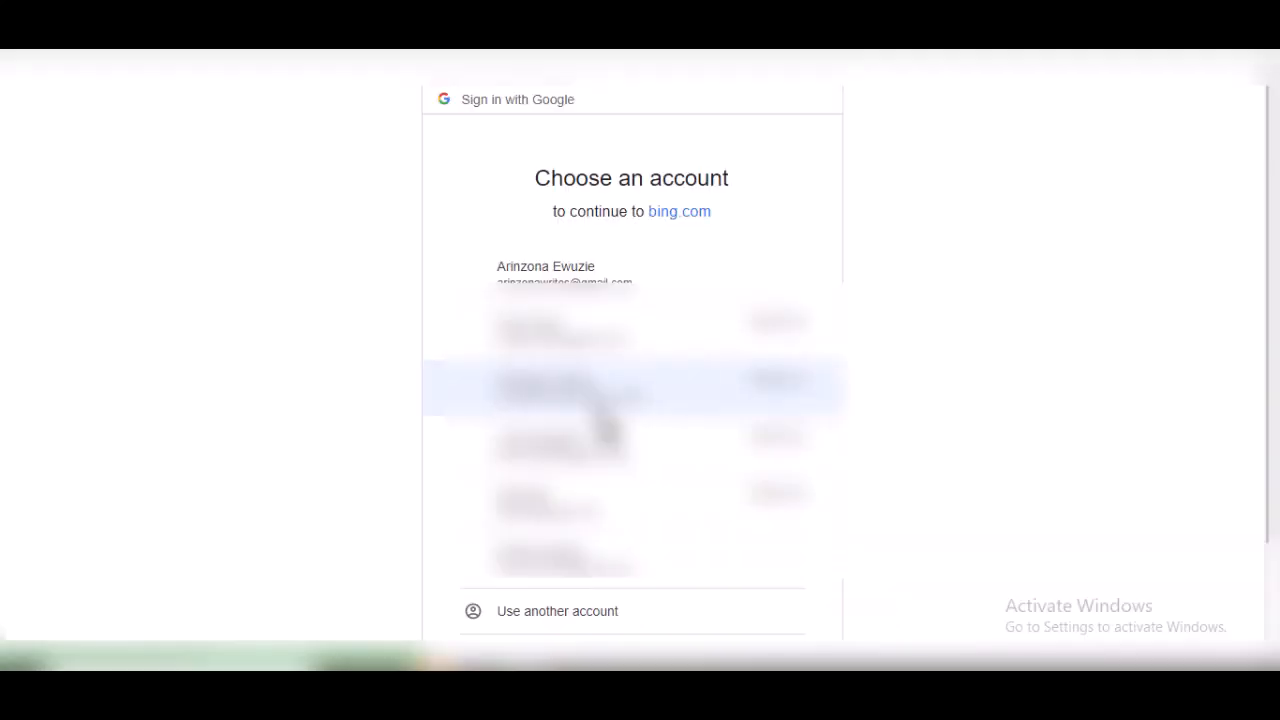
click(606, 276)
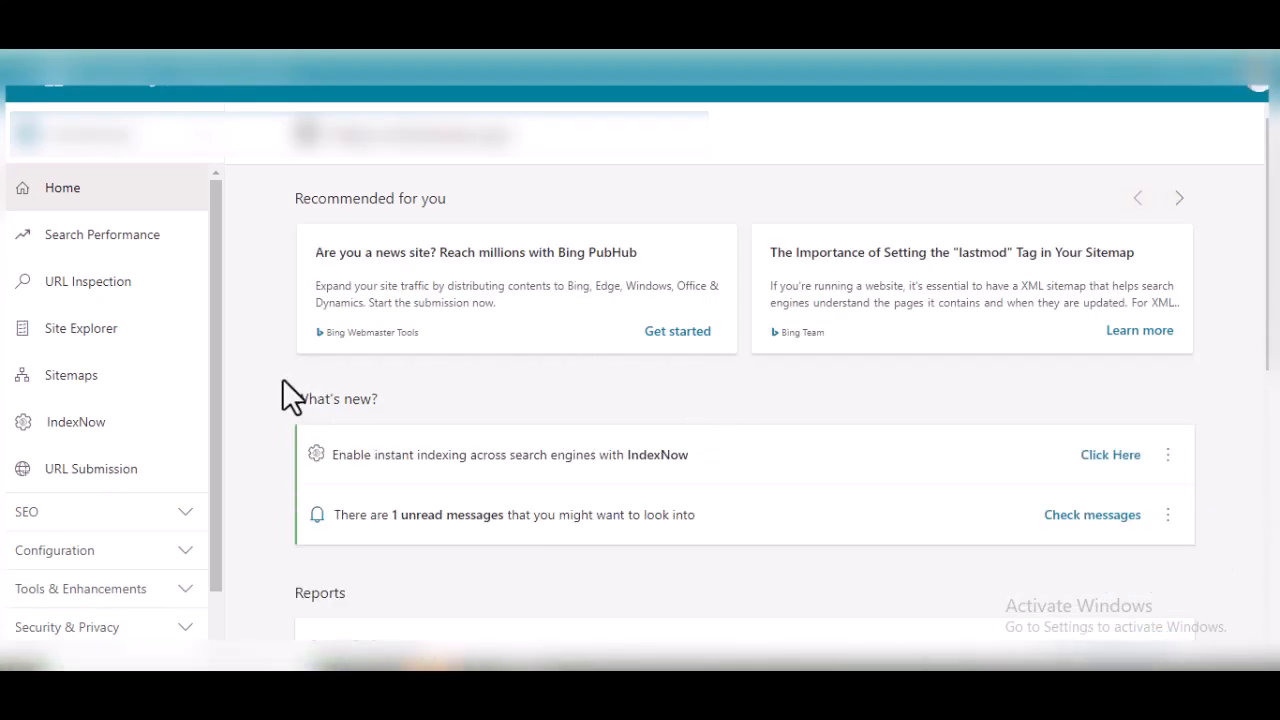
Start adding a site from the site list and choose to import it from Google Search Console
click(201, 155)
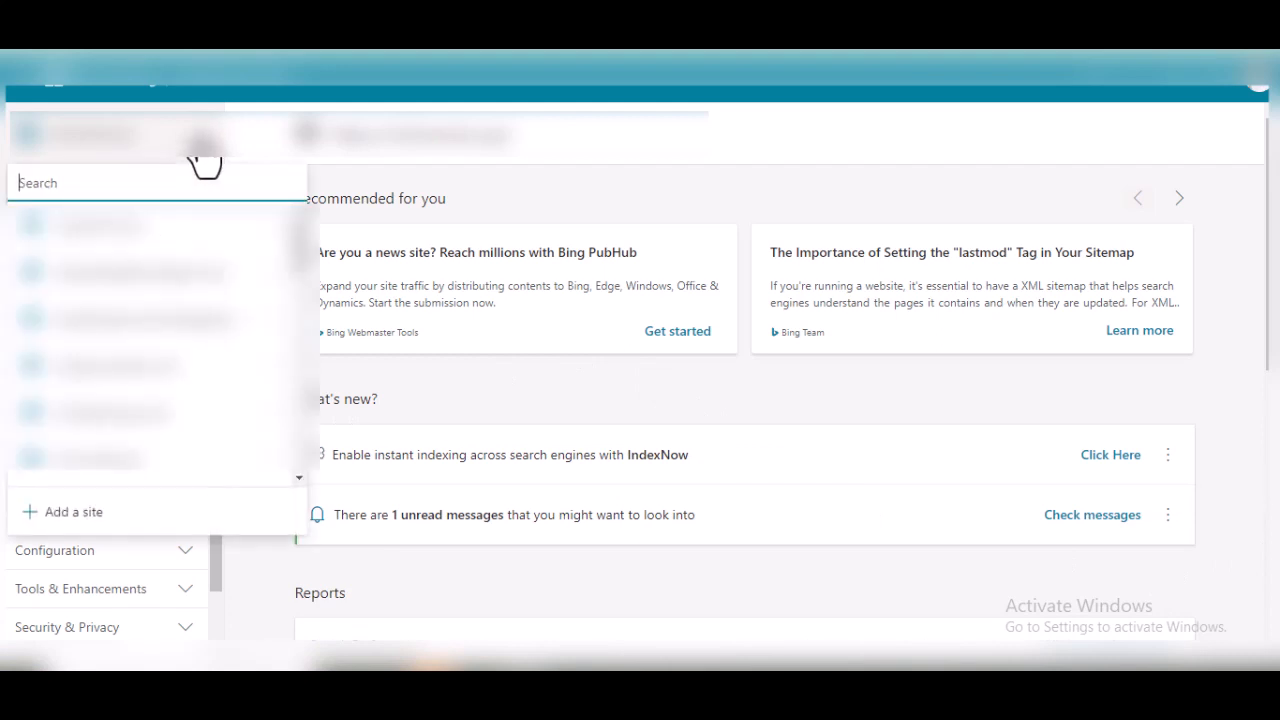
click(109, 516)
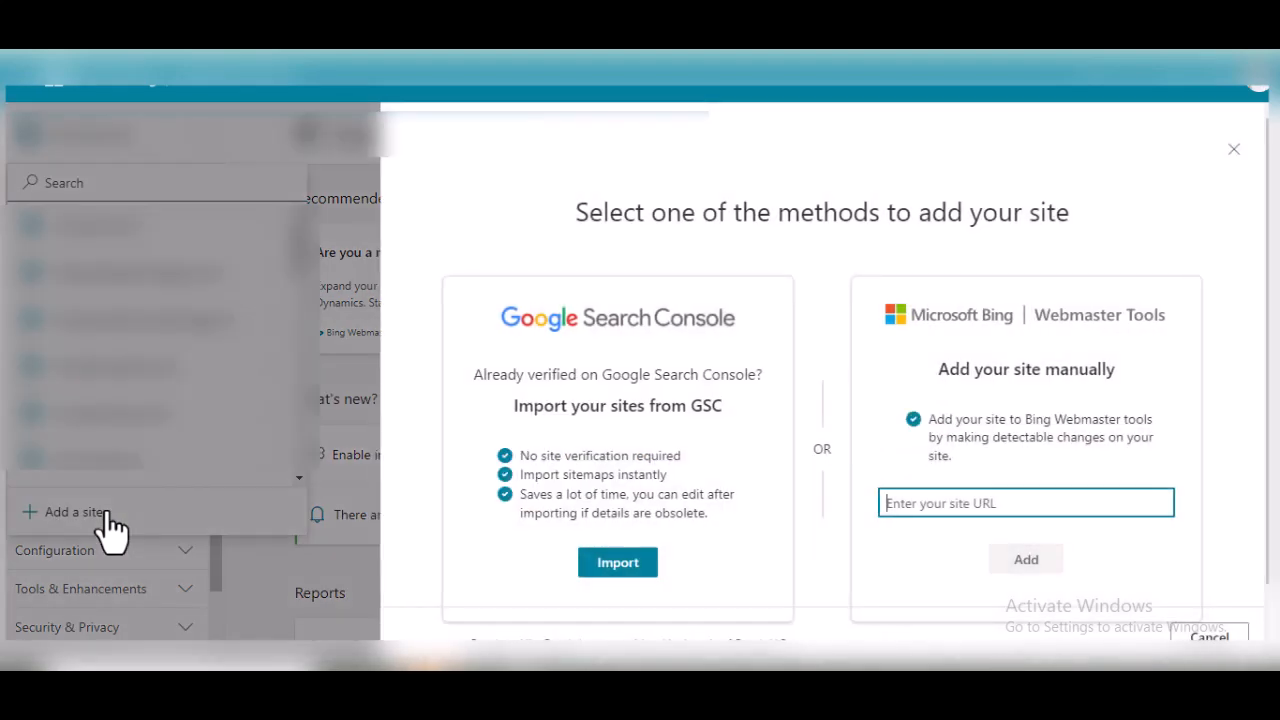
scroll(975, 545, down, 1)
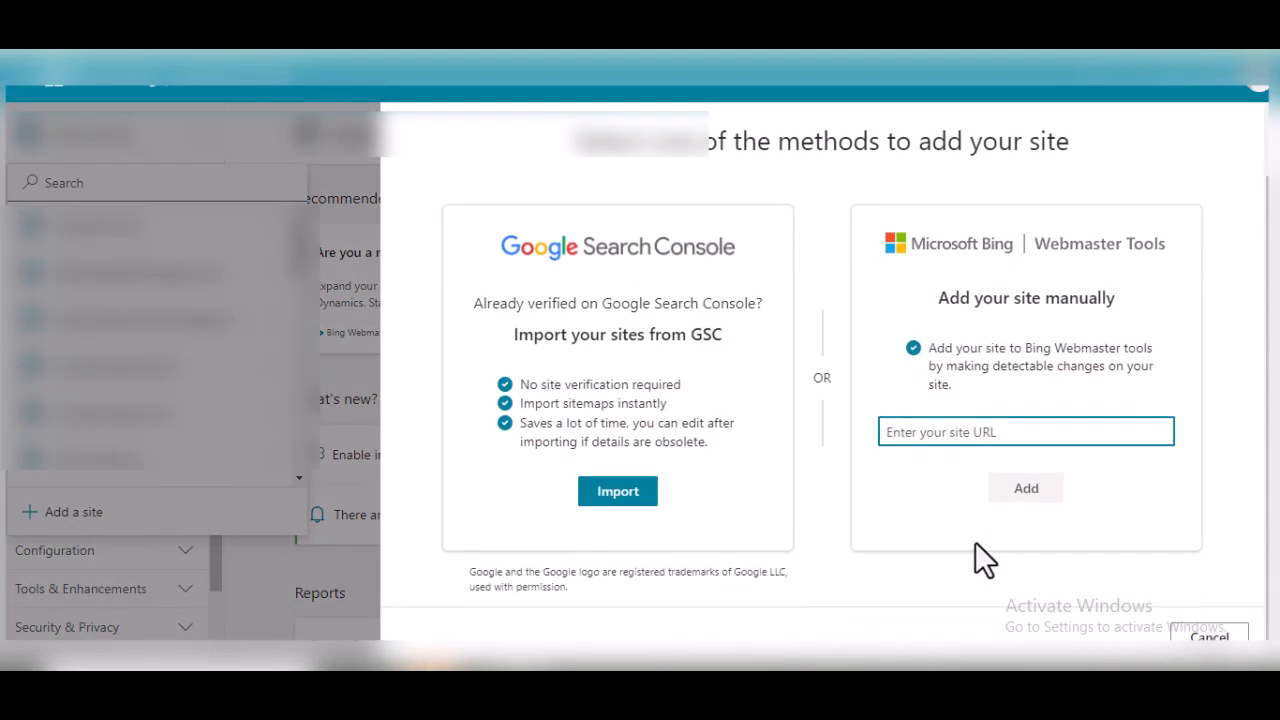
scroll(975, 550, up, 1)
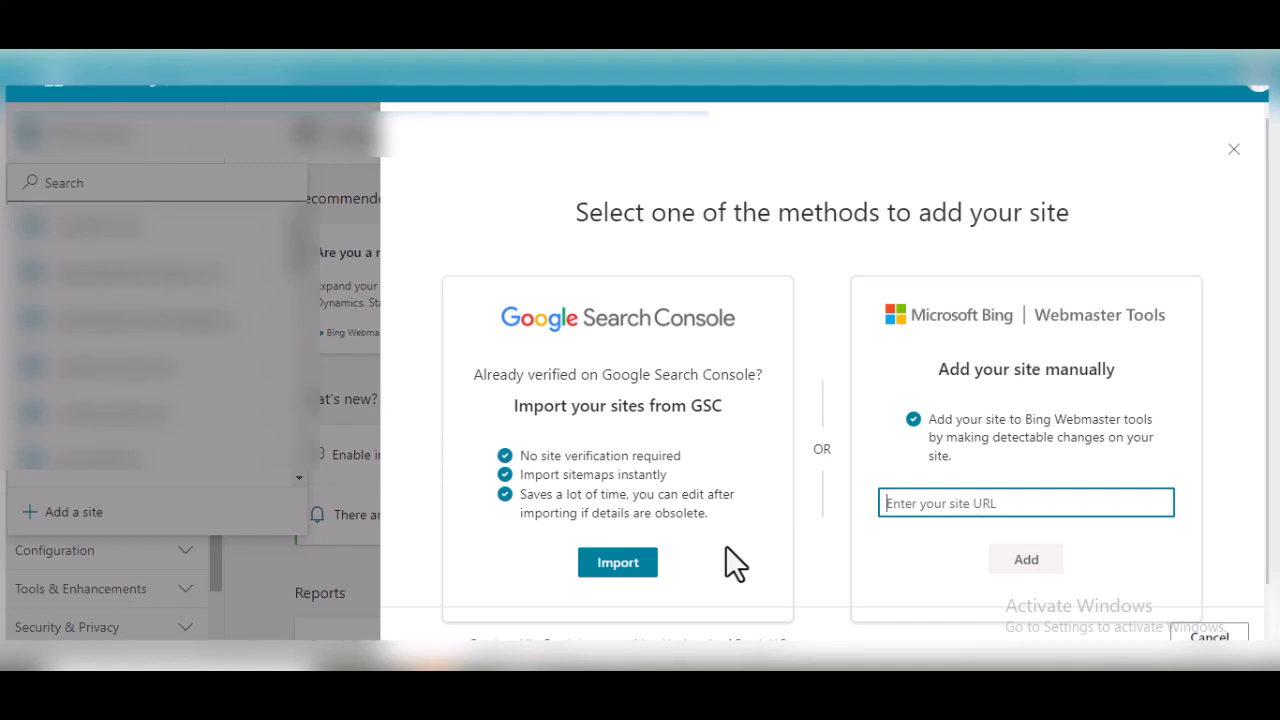
click(618, 564)
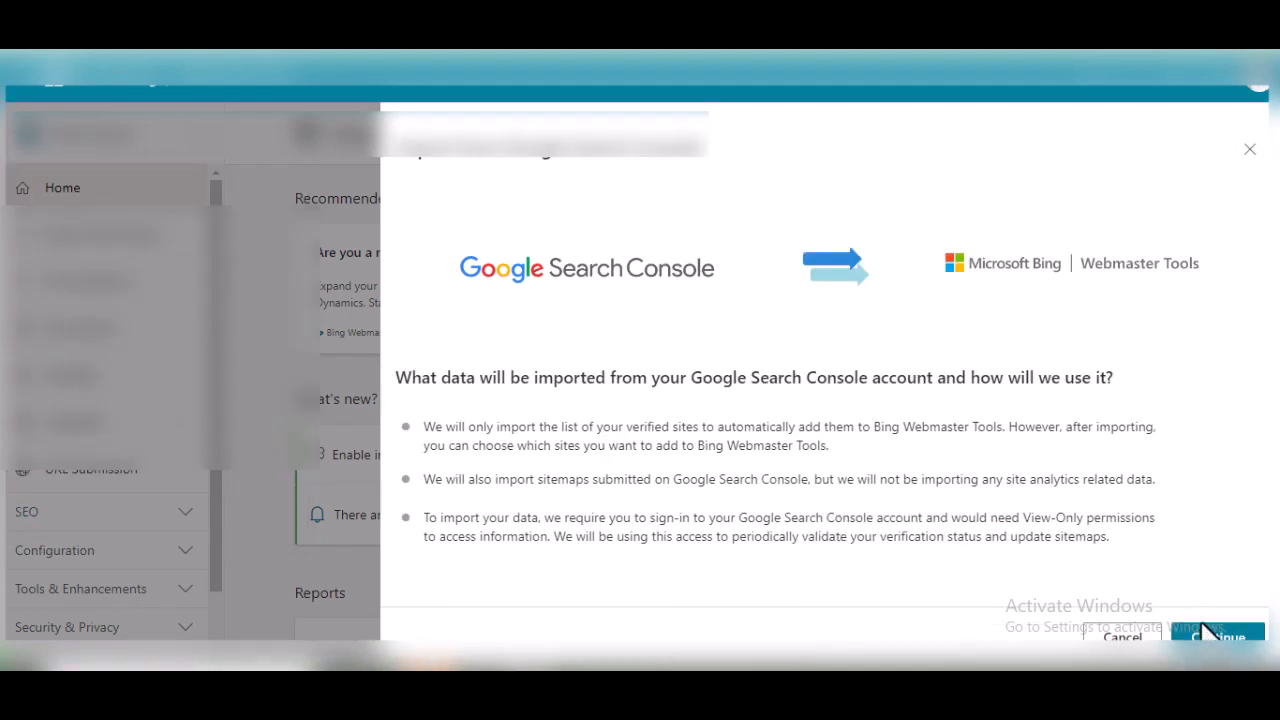
Continue the import with the same Google account and allow bing.com to view its Search Console data
click(1209, 632)
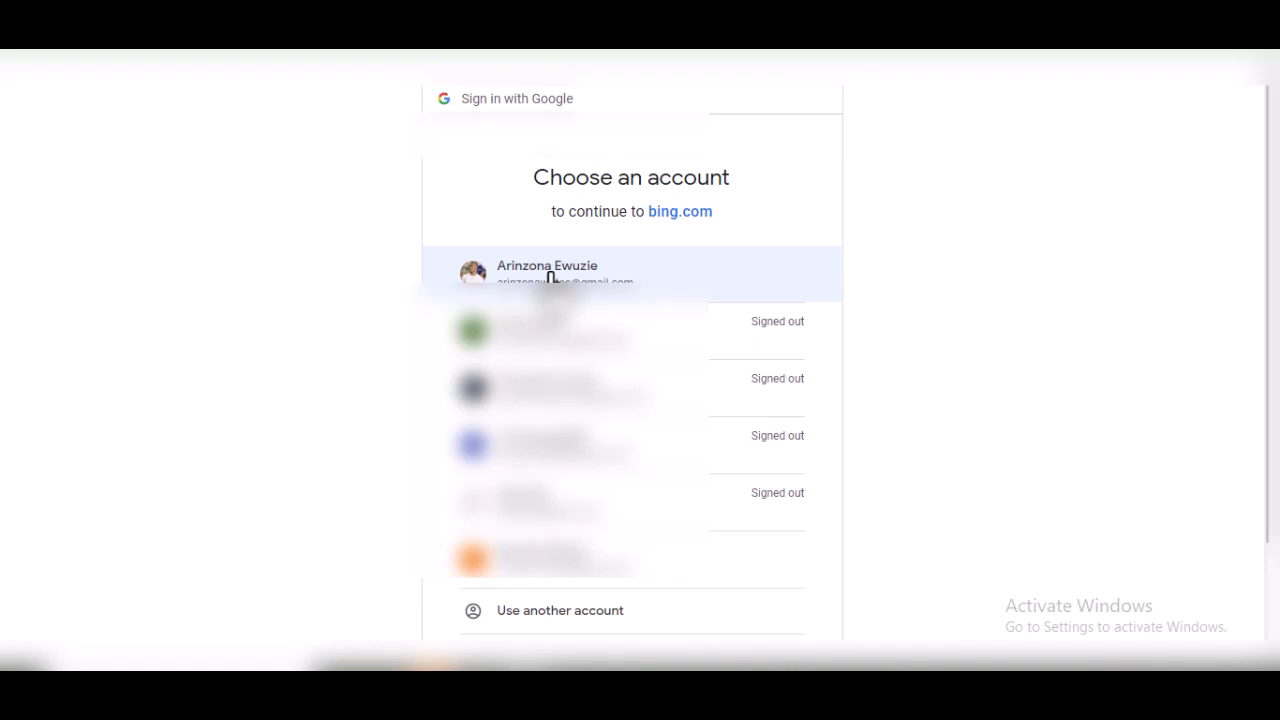
click(549, 278)
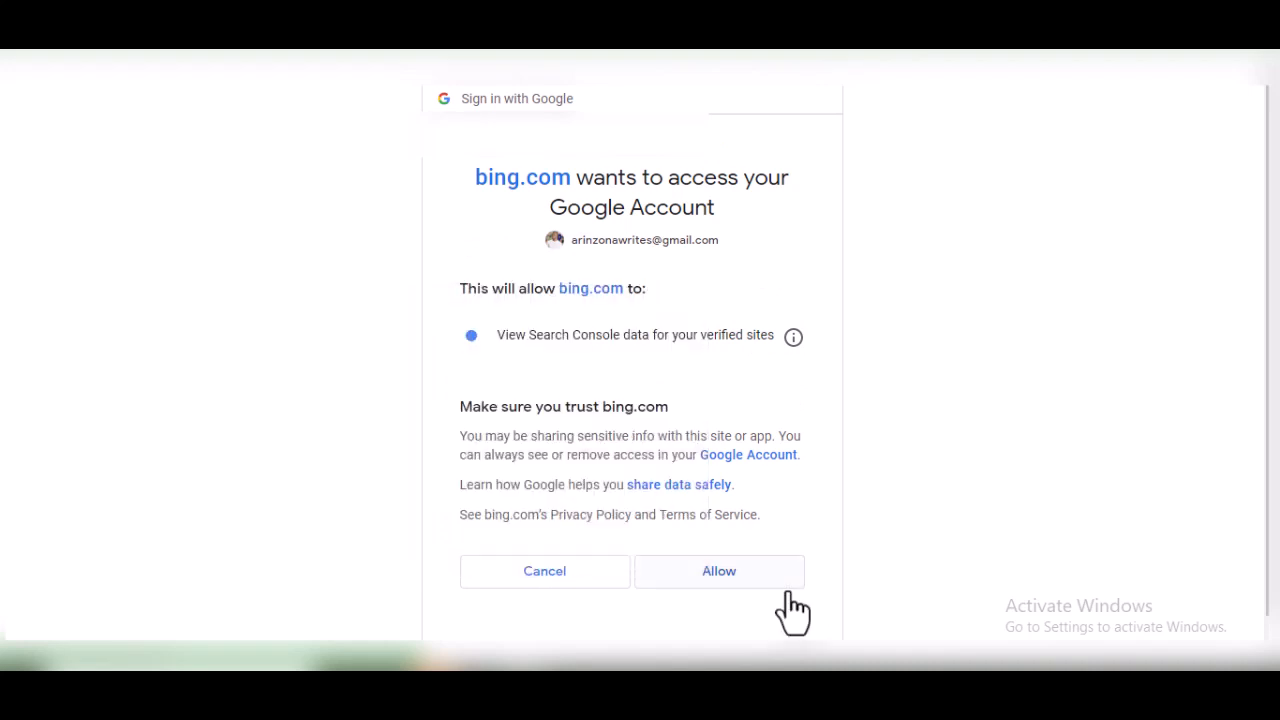
click(752, 586)
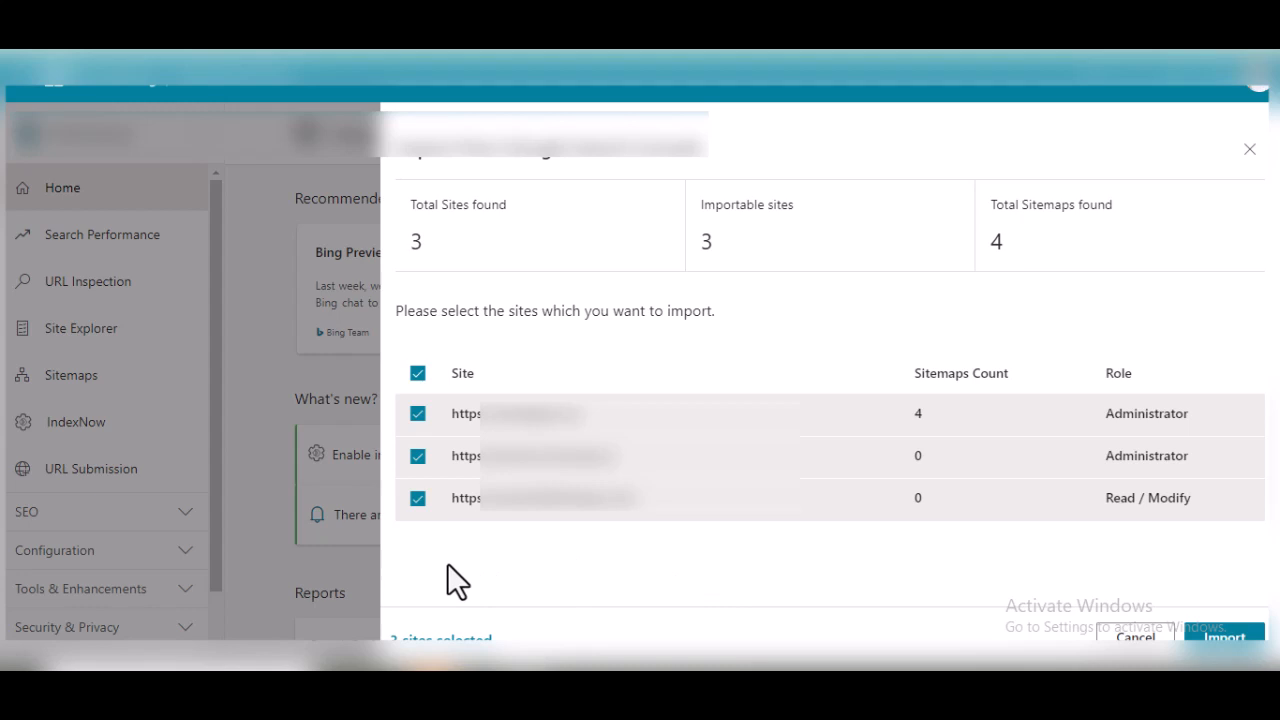
Exclude the second and third sites, import only the first listed site, and finish the import
click(419, 500)
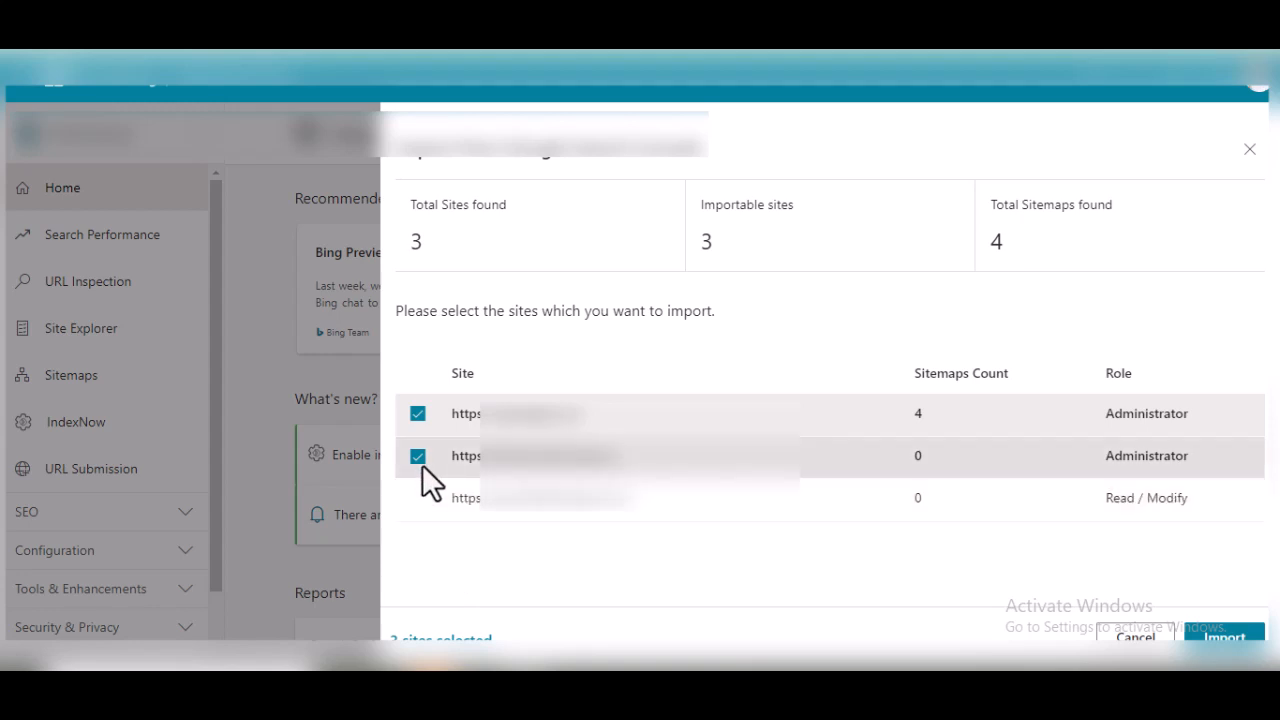
click(420, 460)
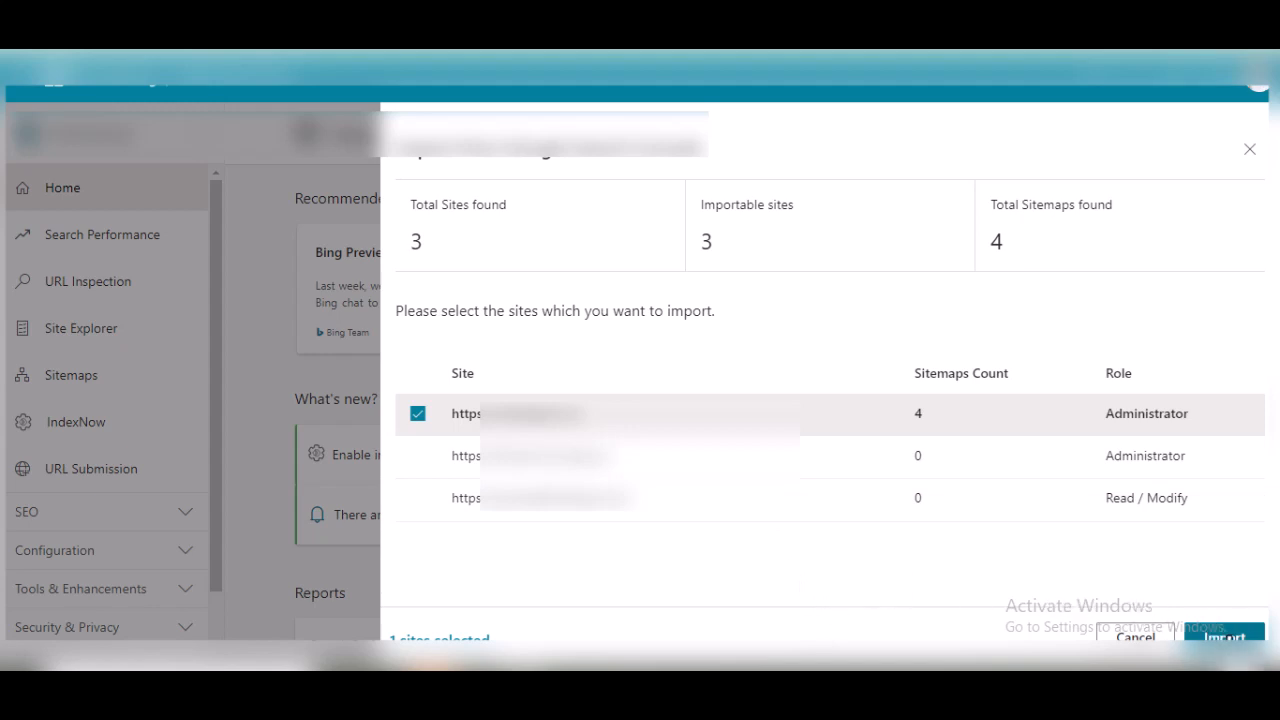
click(1230, 636)
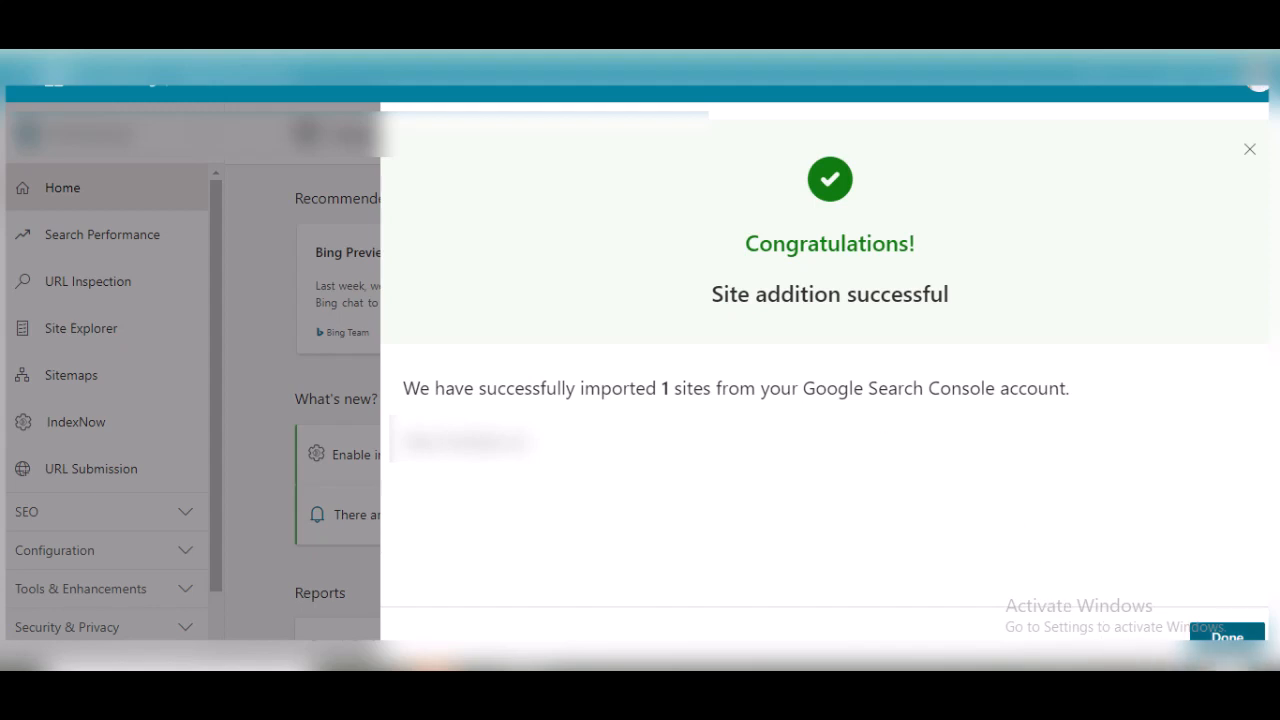
click(1227, 633)
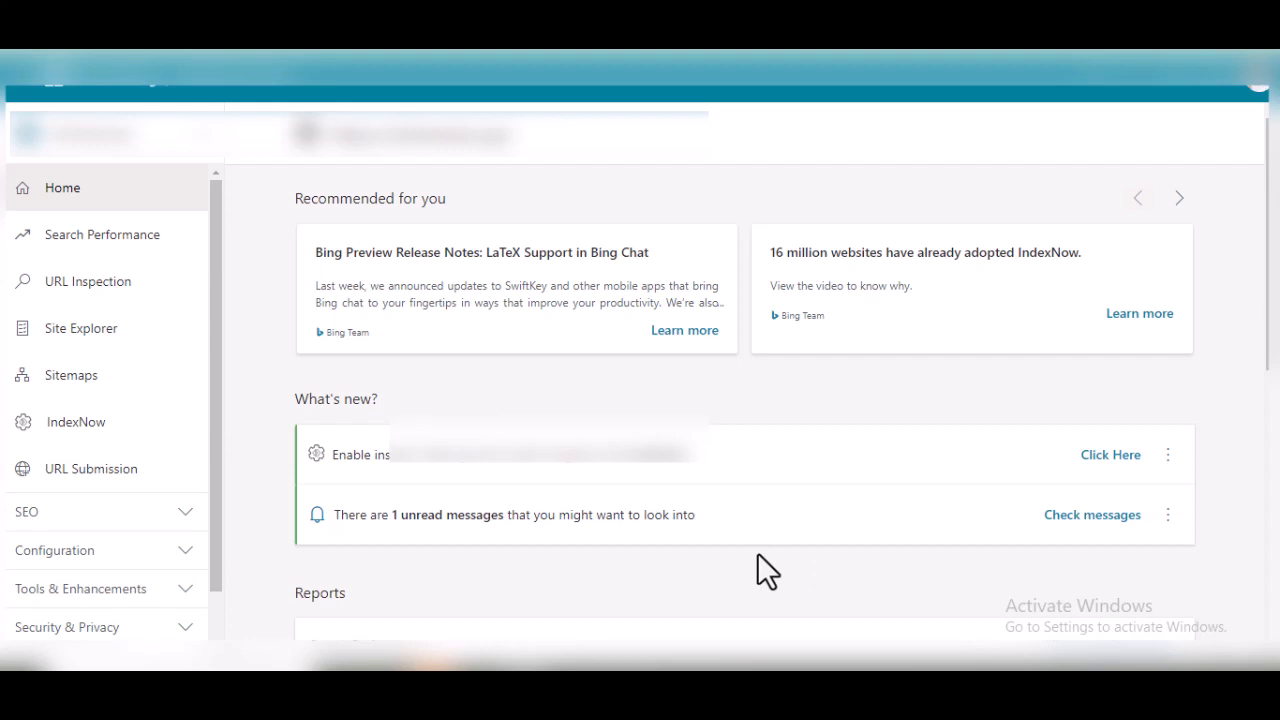